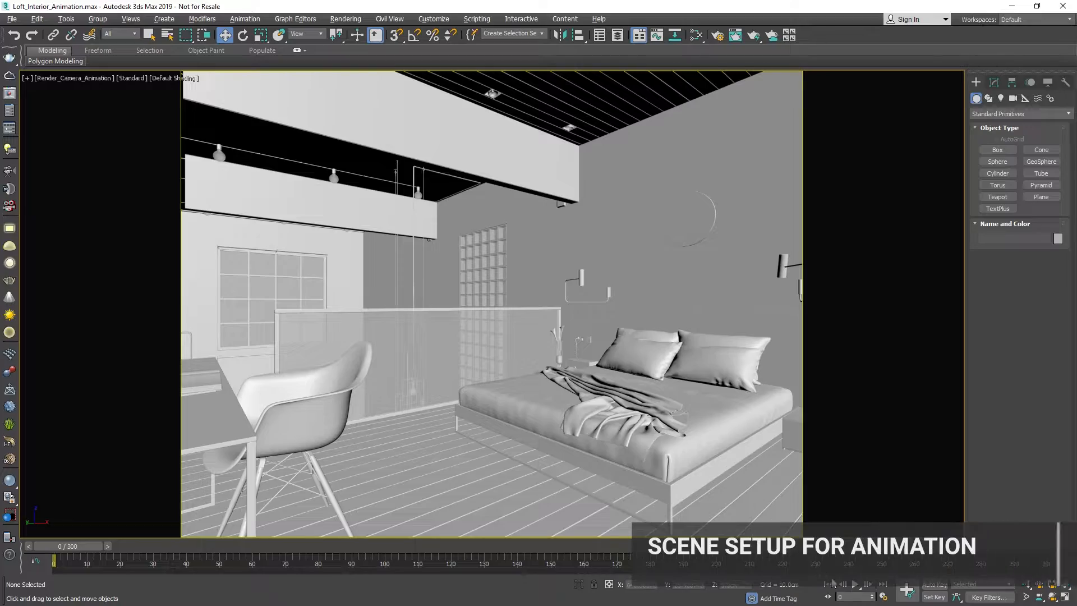
Step: Play part of the camera animation in the viewport to check the sequence, and stop playback
click(854, 585)
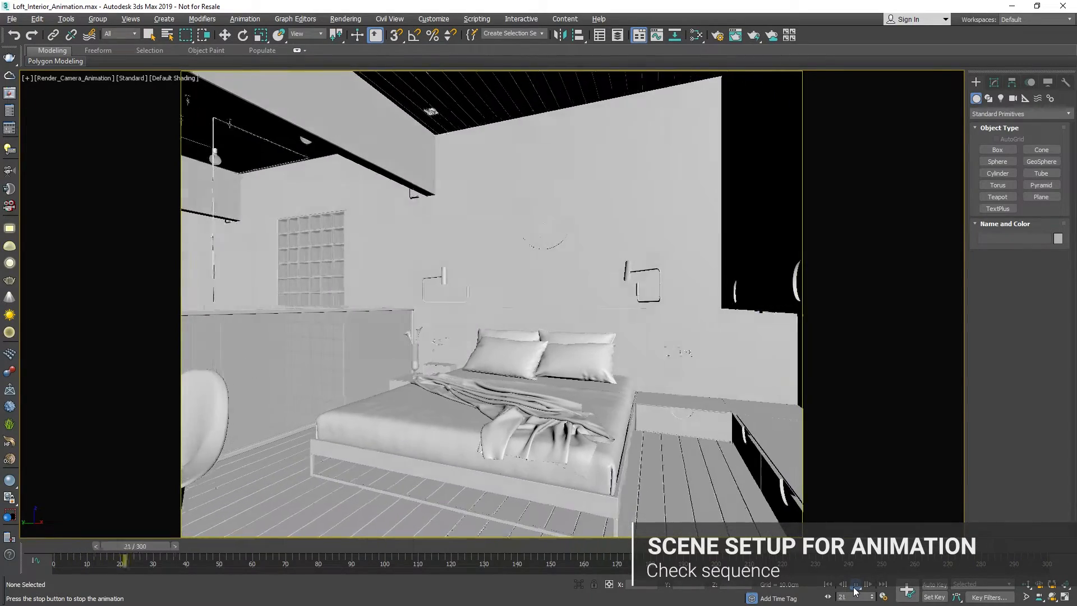
click(855, 590)
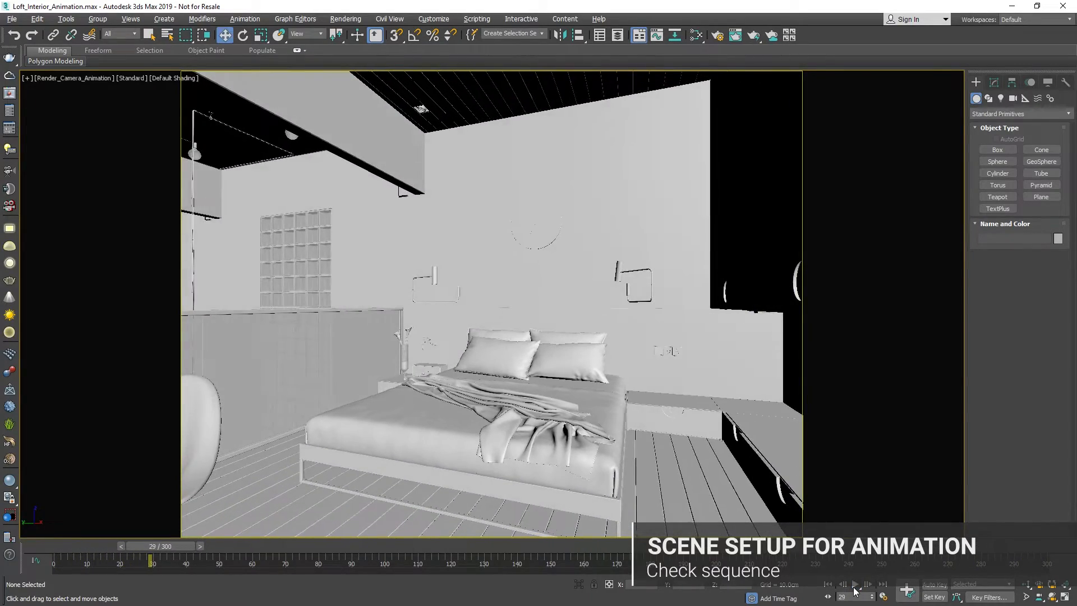
Step: Set the V-Ray image sampler type to Progressive in the render setup
click(717, 37)
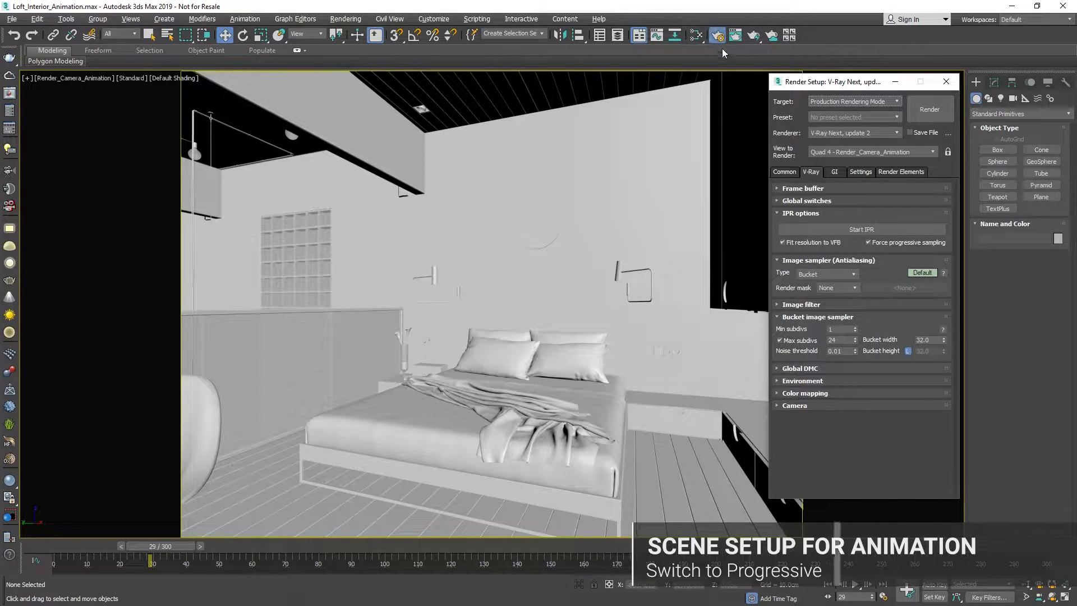
click(851, 272)
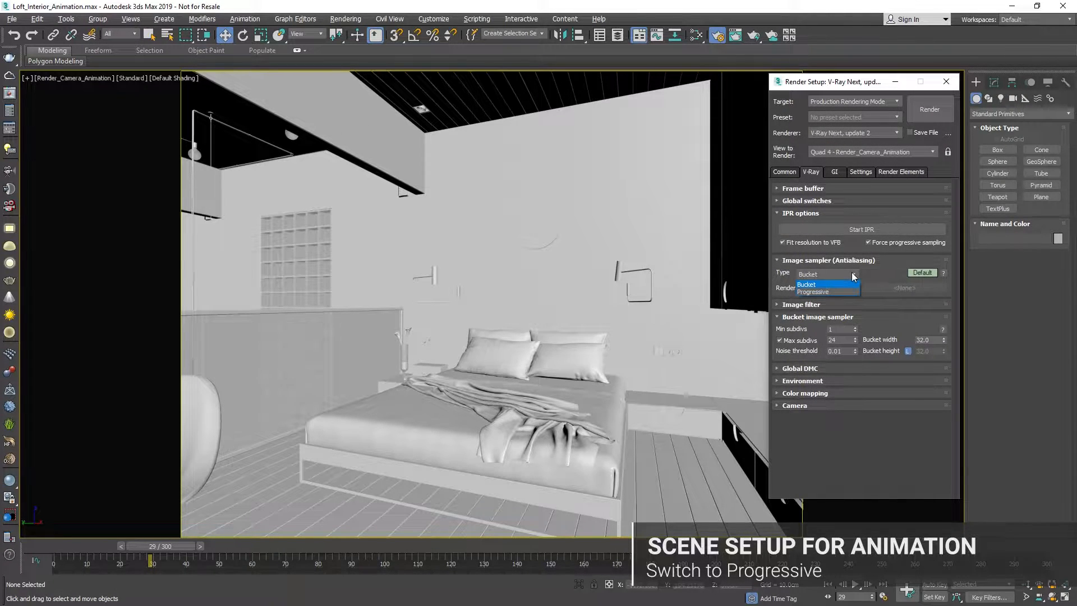
click(849, 289)
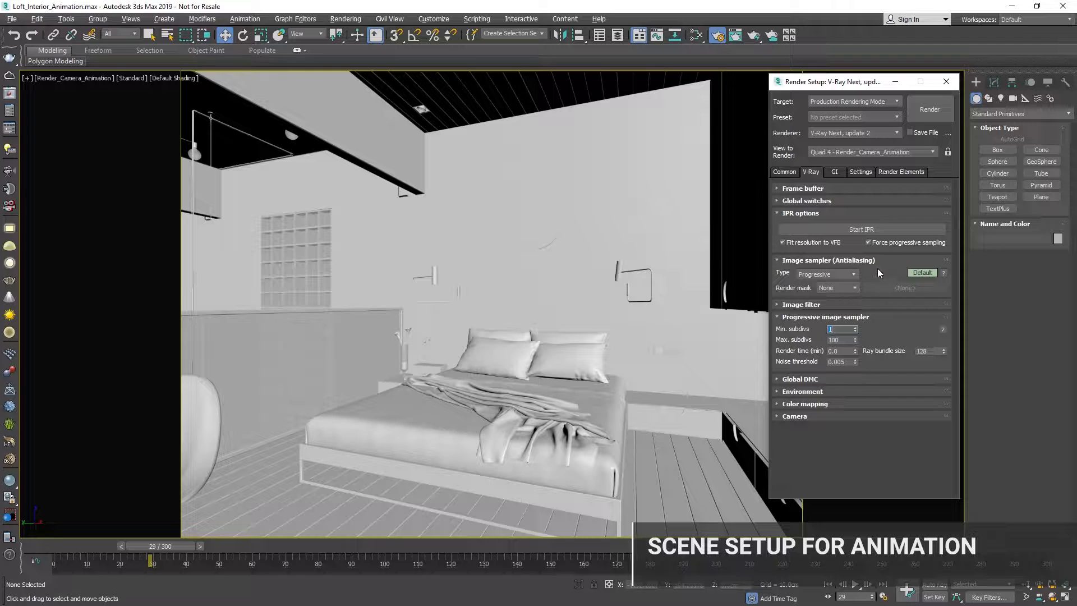
Step: Add a VRayDenoiser render element to the scene's render elements
click(901, 171)
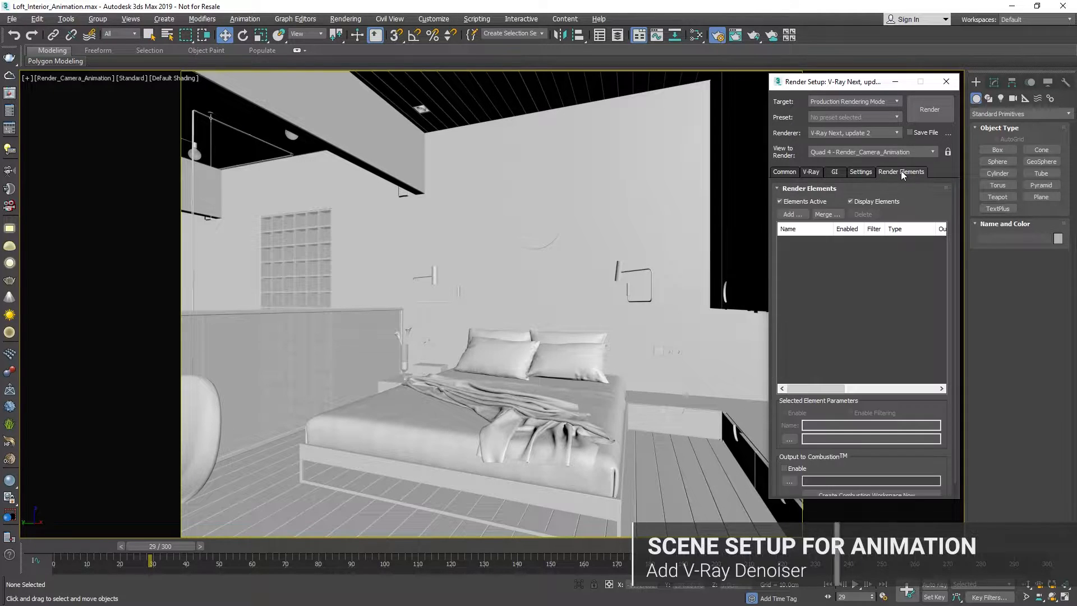
click(803, 216)
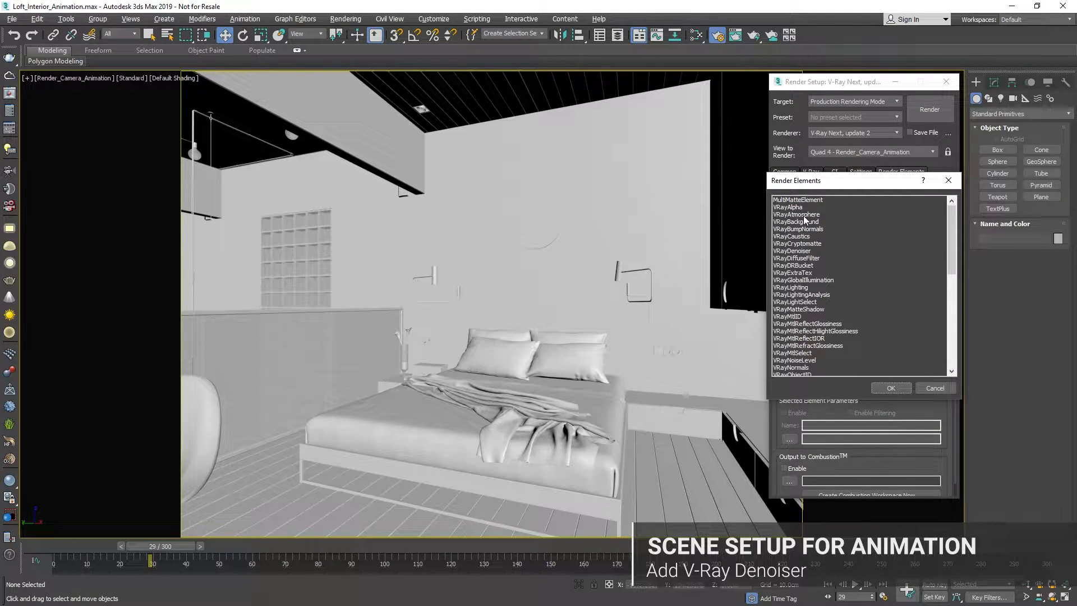
click(808, 251)
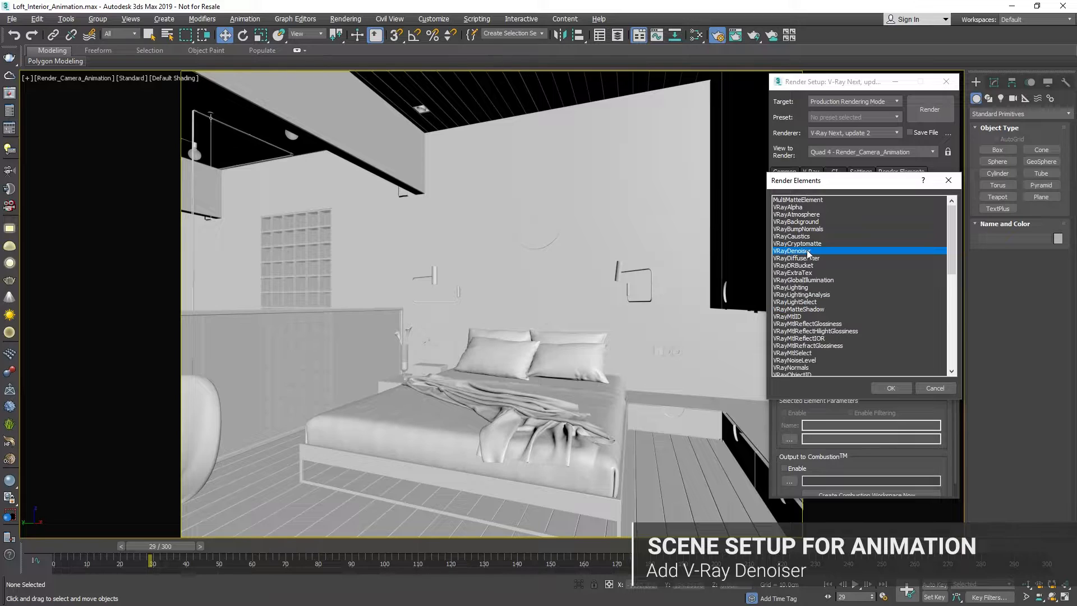
click(891, 388)
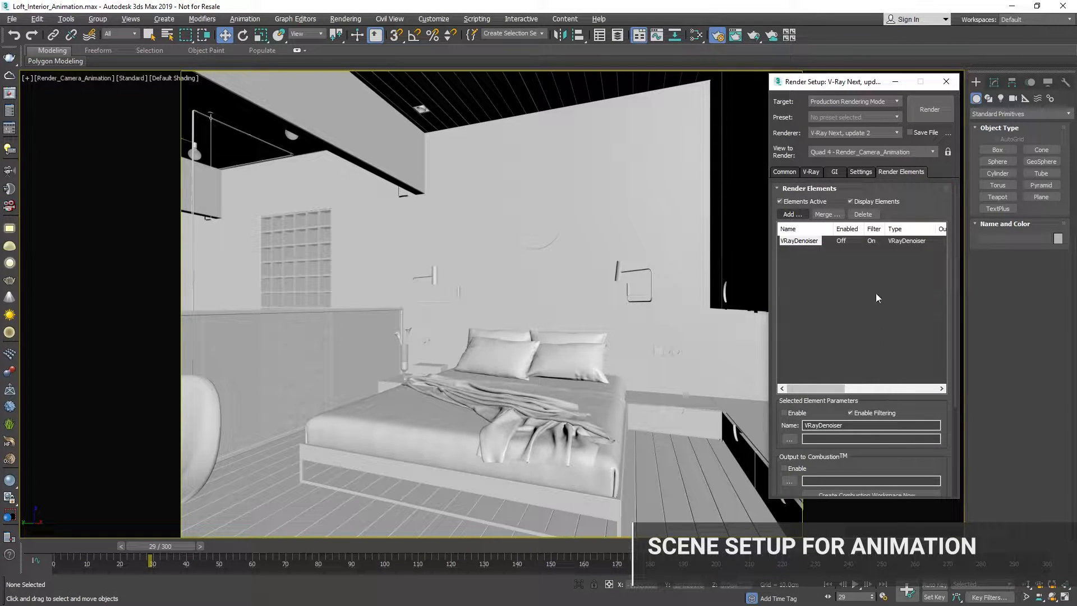
Step: Run a local test render of the current frame, stop it, and check the noise threshold goals in the V-Ray messages log
click(861, 173)
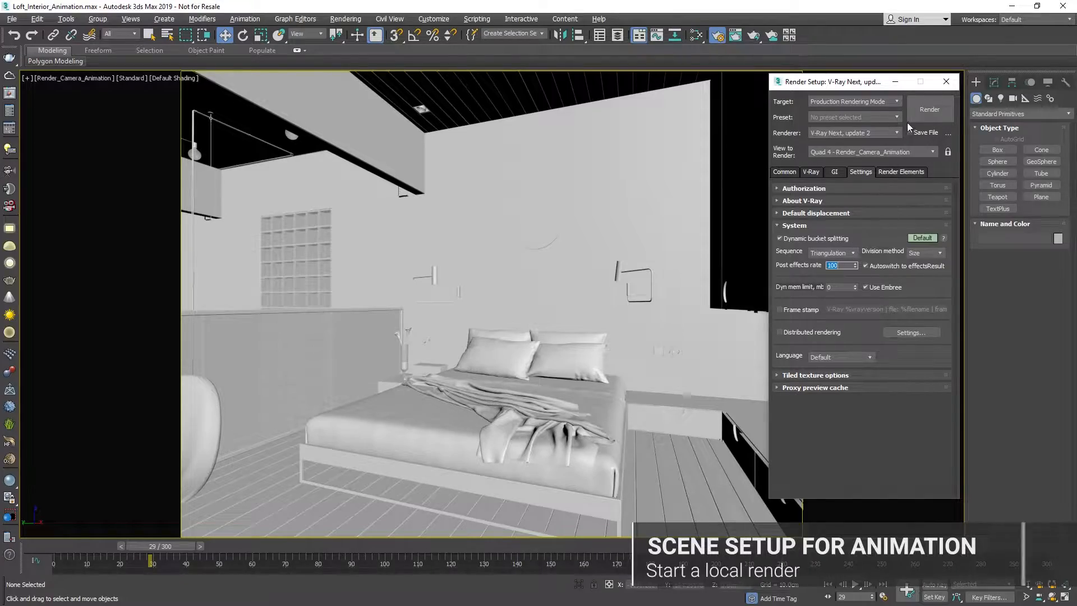
click(917, 112)
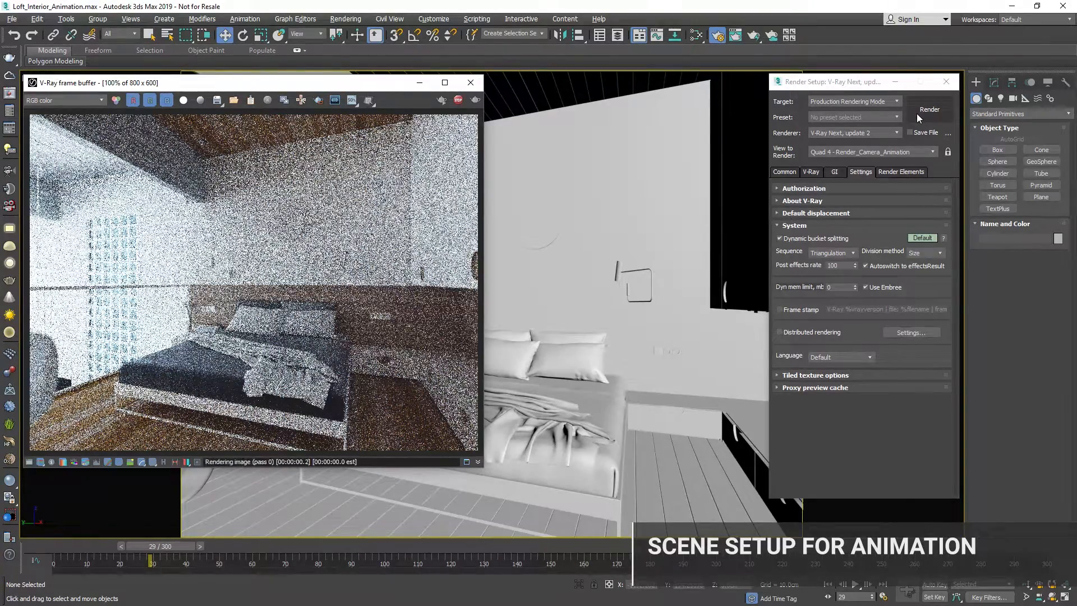
click(466, 462)
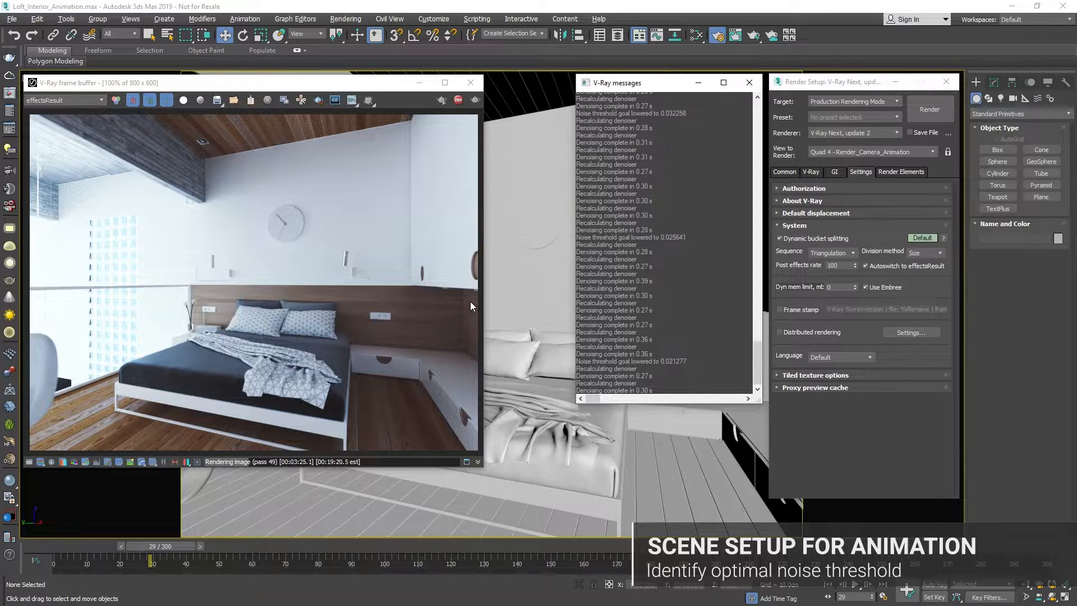
click(457, 101)
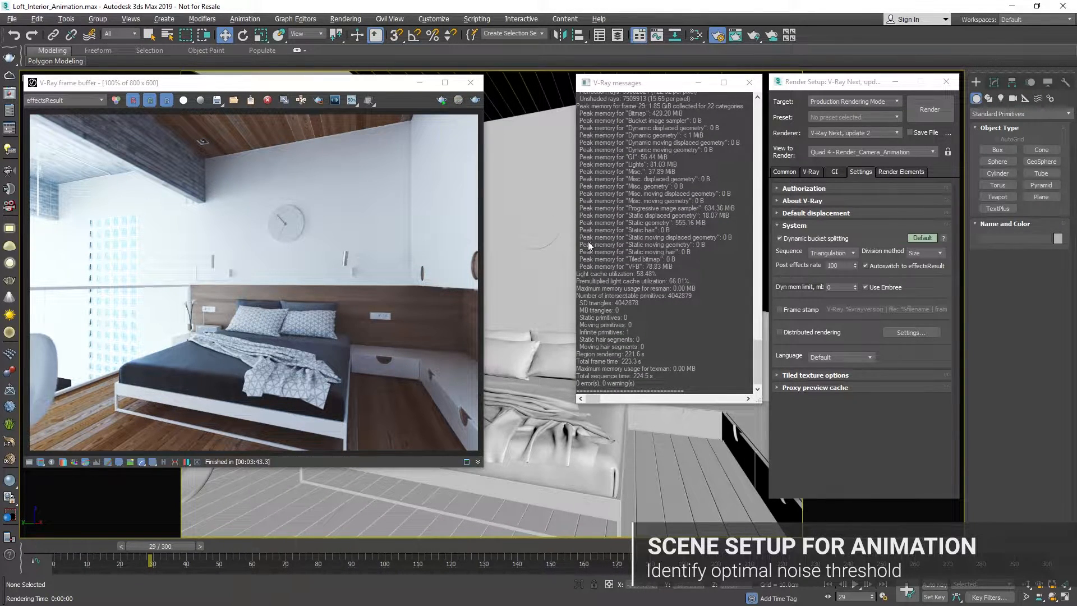
drag(757, 352, 755, 310)
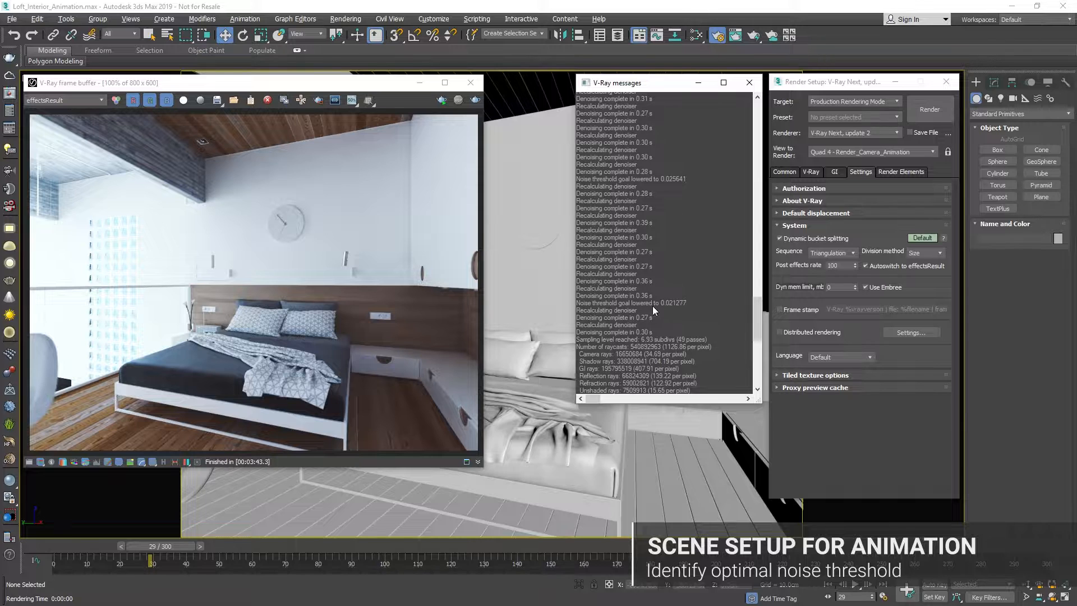
Step: Set the image sampler type to Bucket with a noise threshold of 0.02
click(810, 172)
click(849, 274)
click(841, 284)
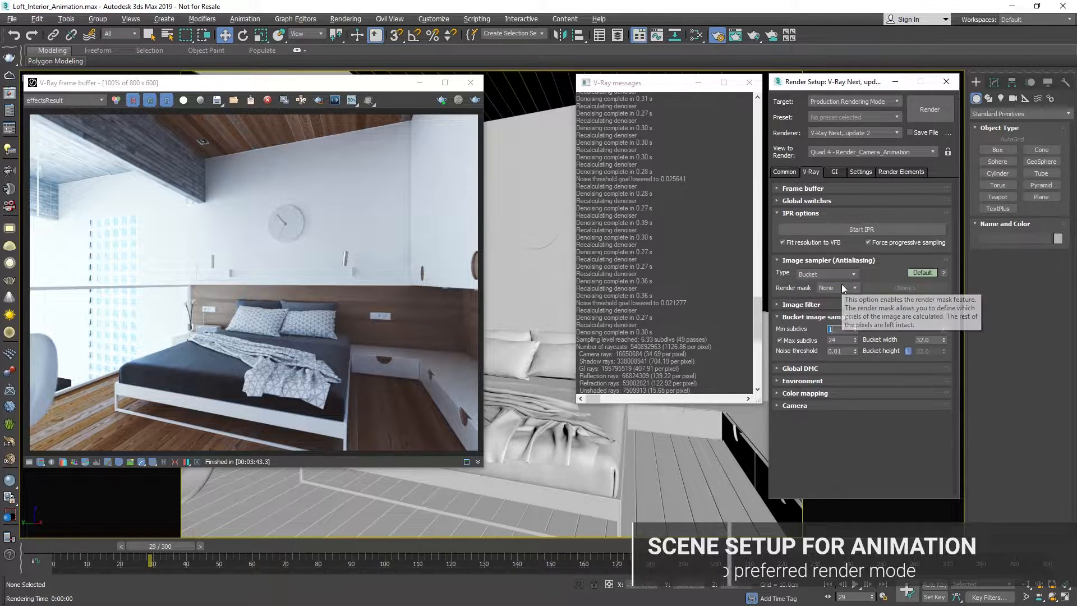
double_click(843, 352)
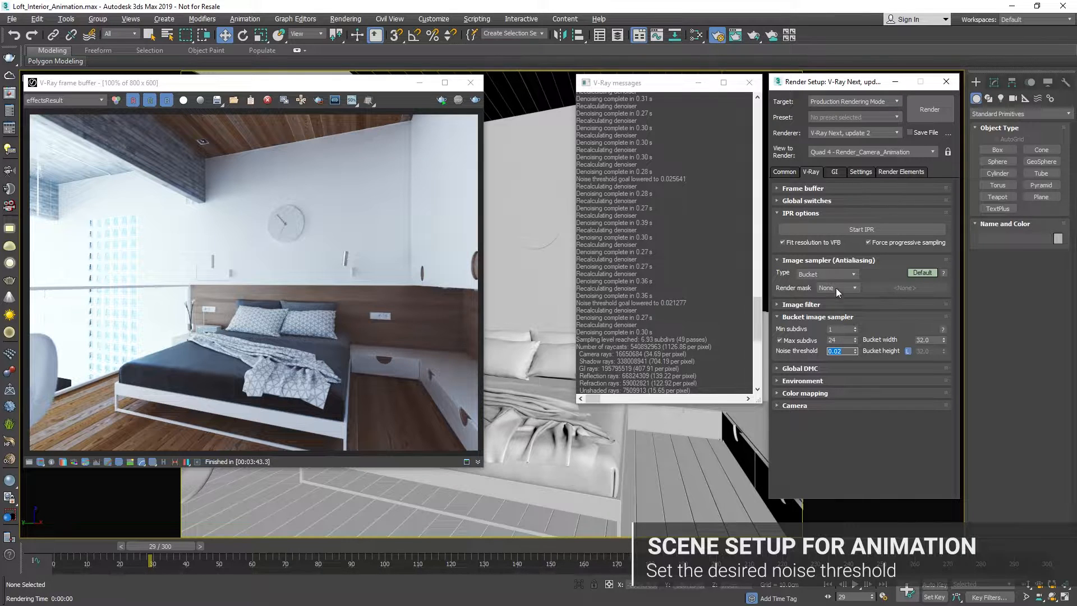
Step: Enable V-Ray raw image file output as Loft_Interior_Animation.exr in the Rendering folder, saving VFB color corrections to the RGB channel
click(802, 189)
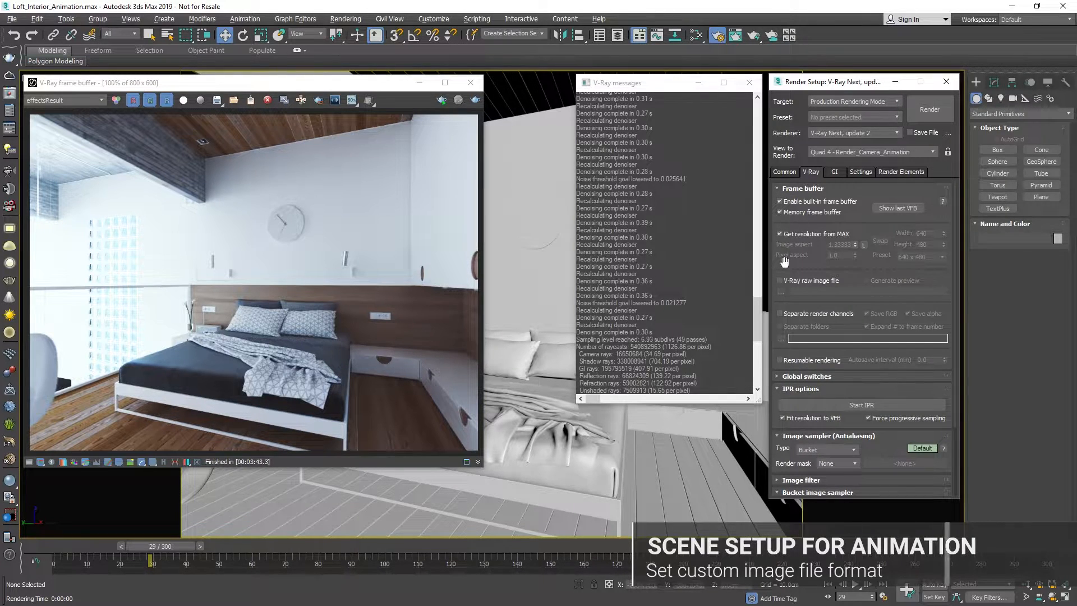
click(785, 280)
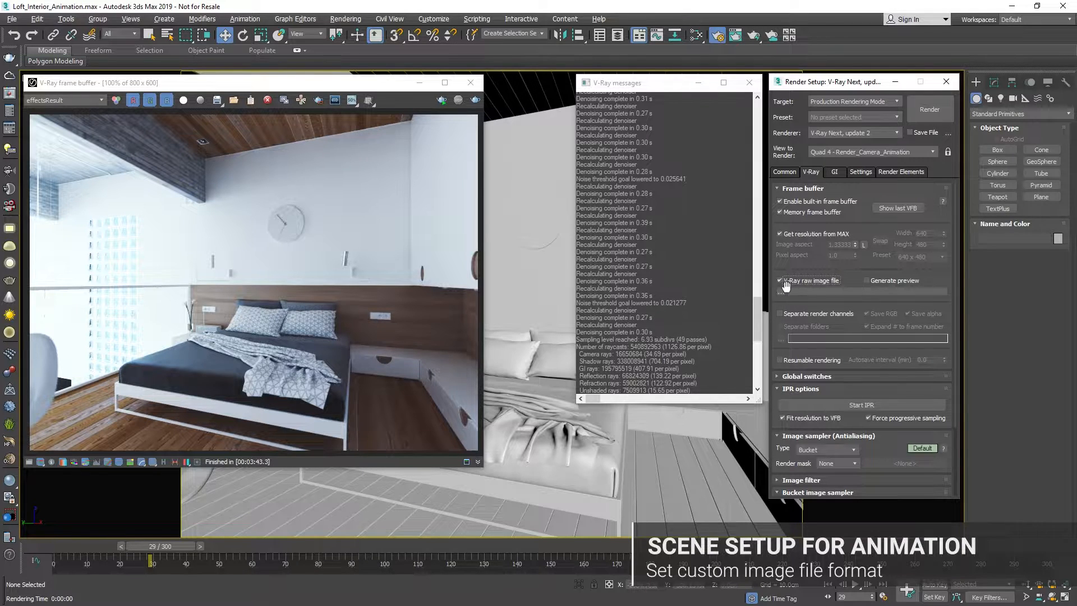
click(781, 291)
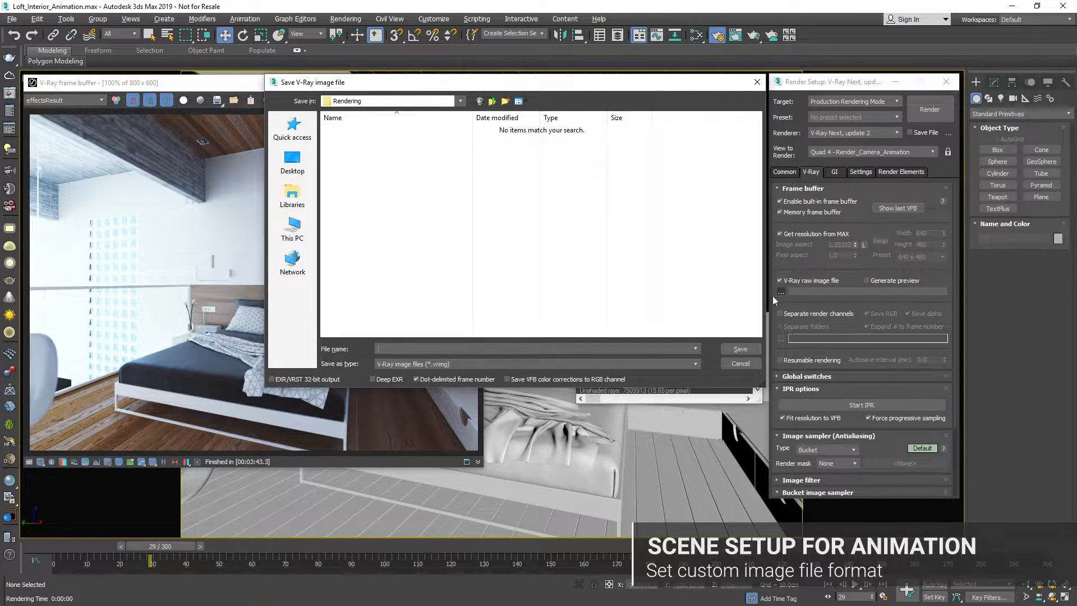
click(614, 362)
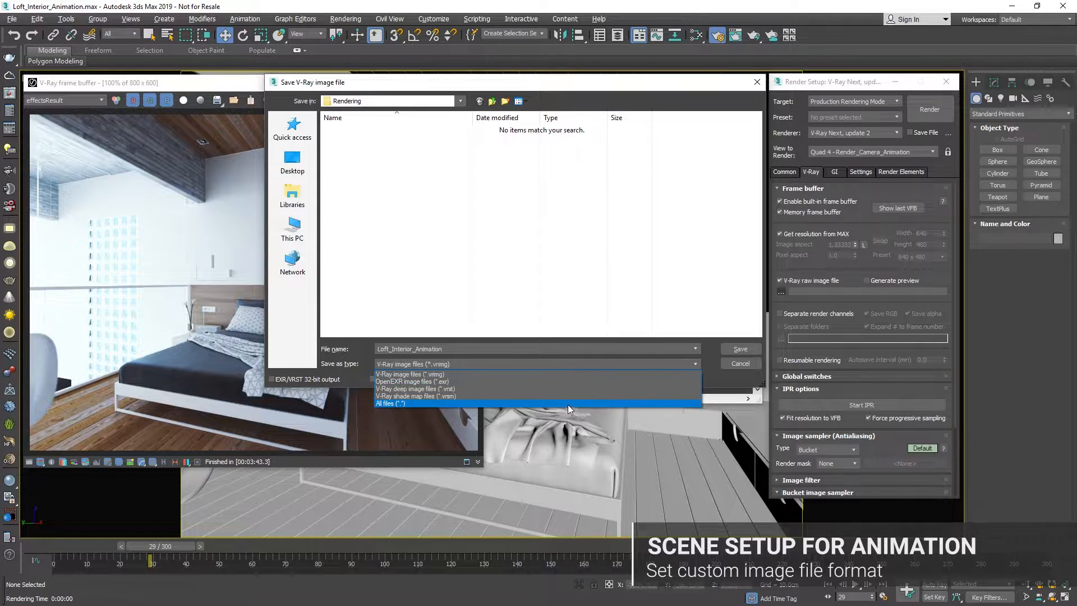
click(569, 381)
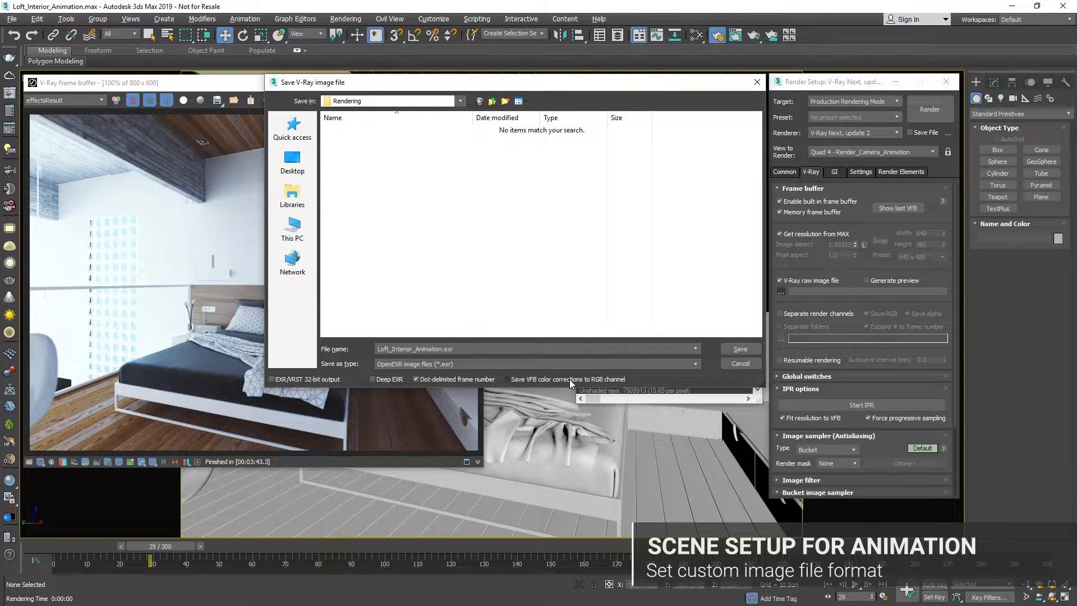
click(507, 378)
click(735, 349)
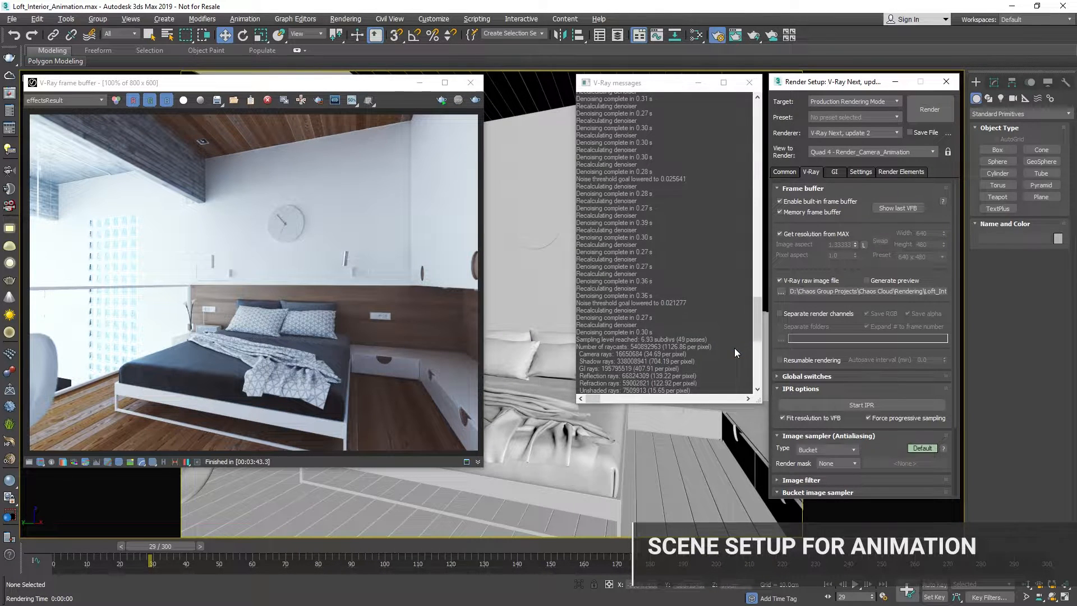
Step: Set the VRayDenoiser element's advanced mode to Only generate render elements
click(900, 171)
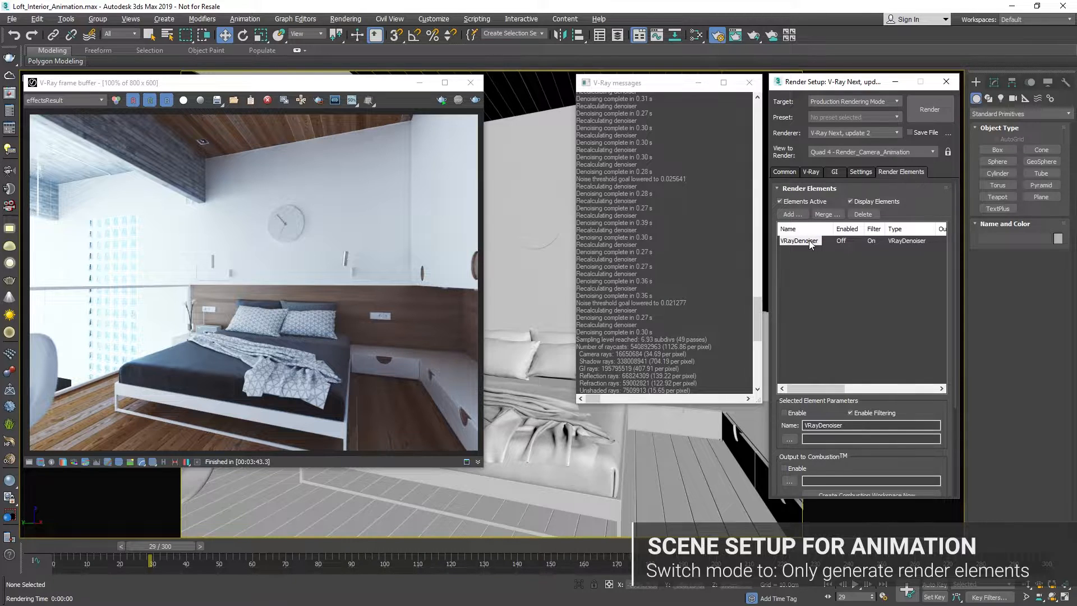
drag(926, 415, 927, 278)
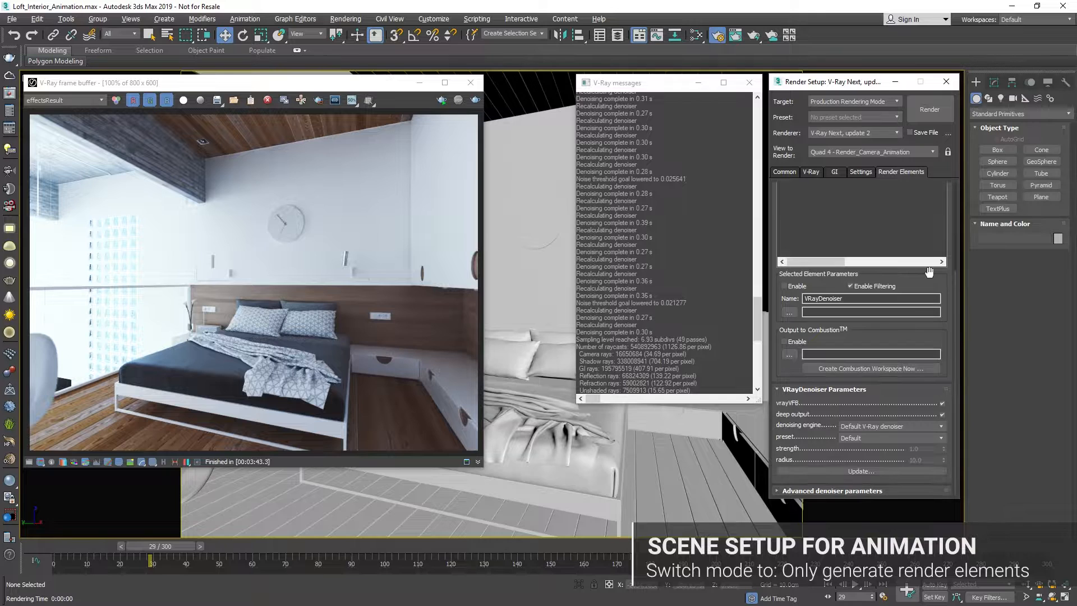
click(879, 490)
click(927, 462)
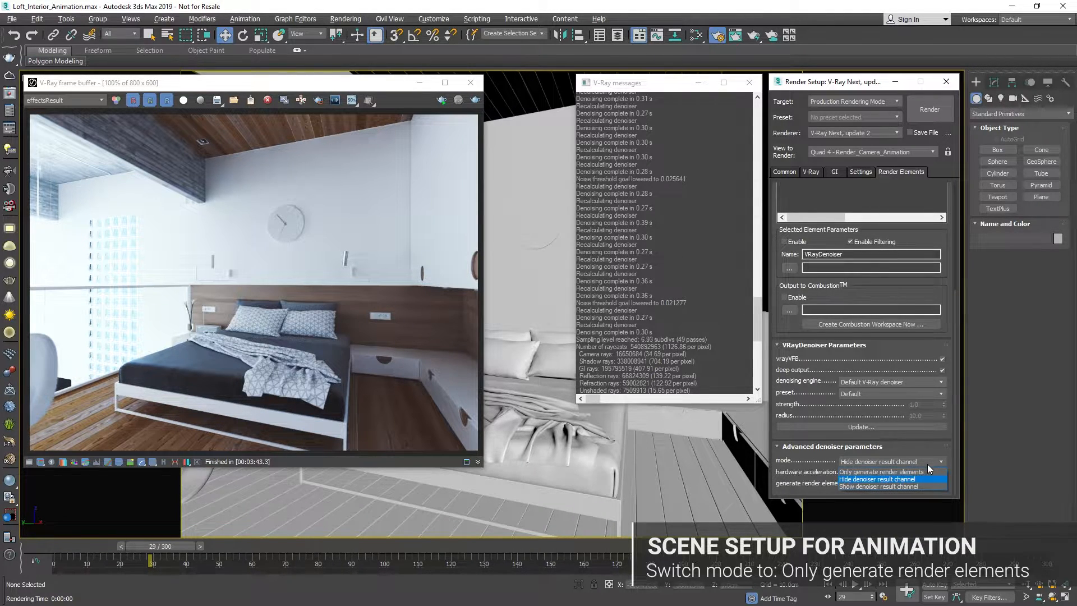
click(914, 472)
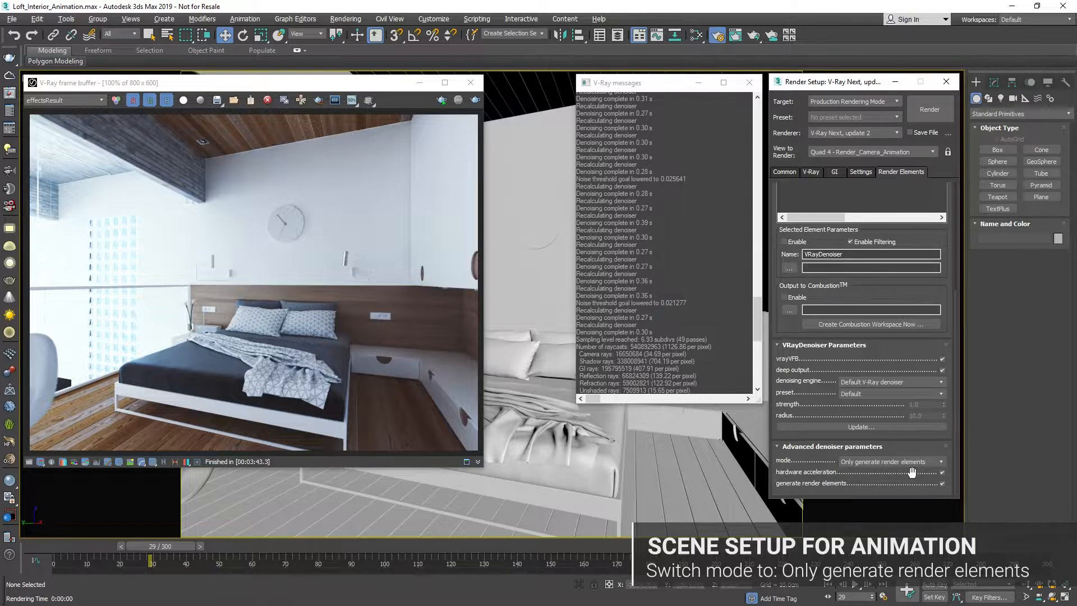
Step: Submit the scene to Chaos Cloud rendering with animation export enabled for the scene animation range
click(10, 76)
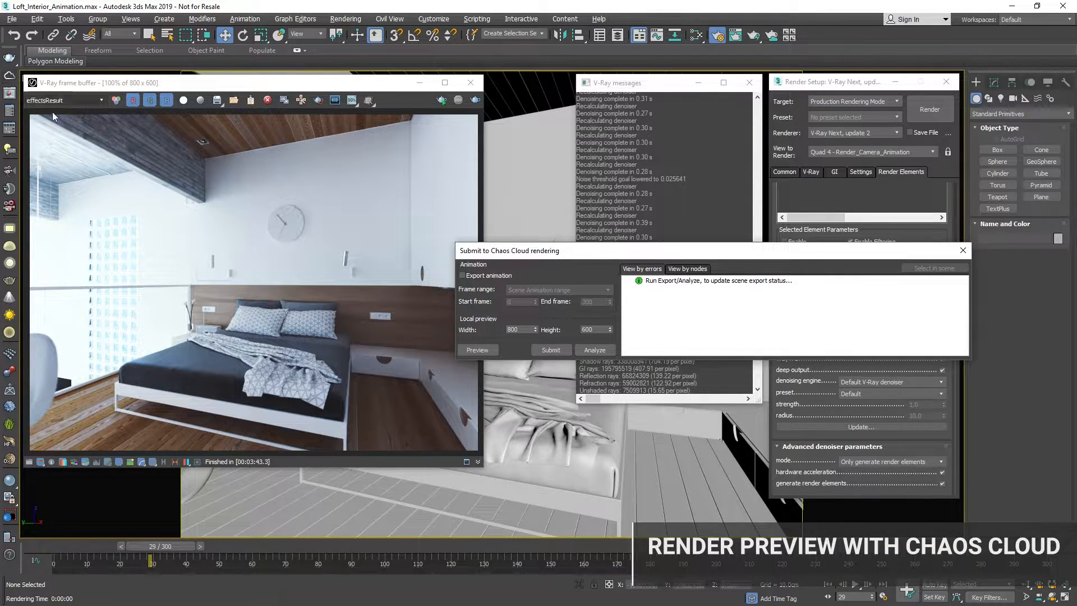
click(463, 276)
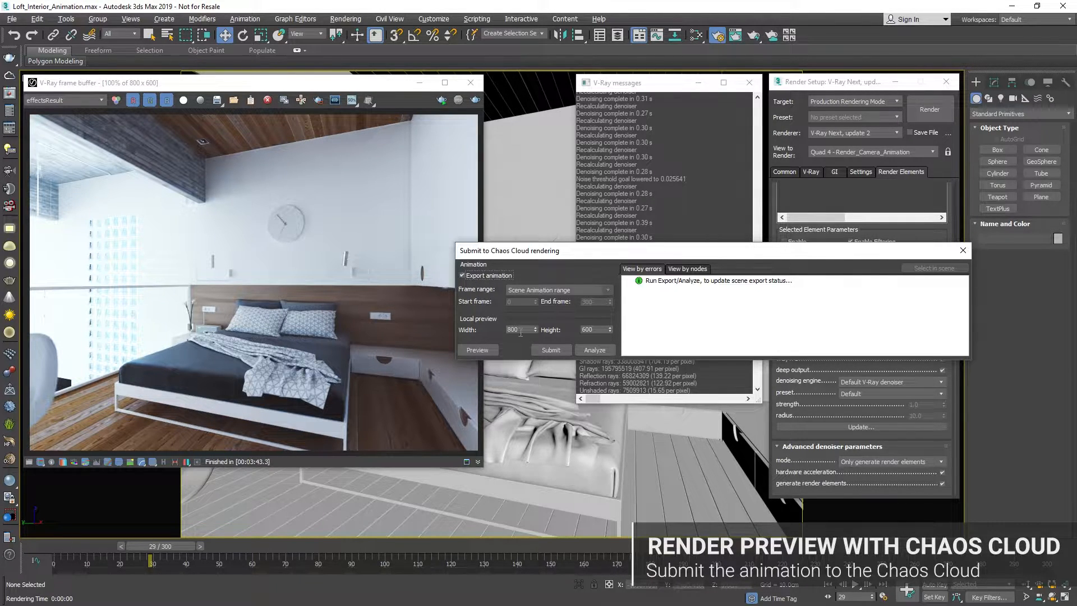
click(544, 349)
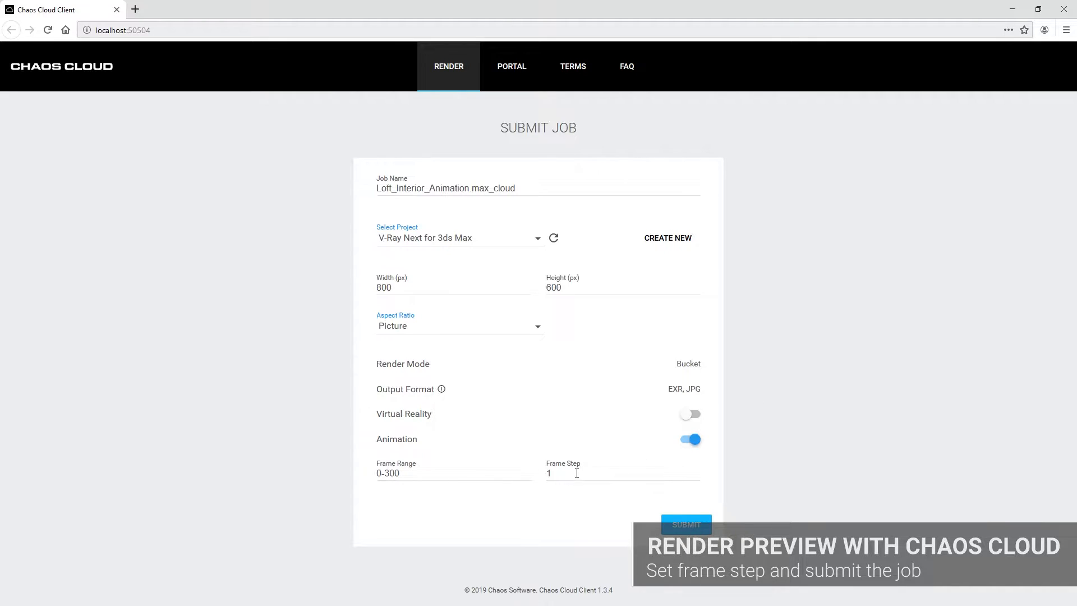
Step: Set the cloud job's frame step to 50 and submit the job for rendering
drag(576, 472, 537, 476)
click(687, 525)
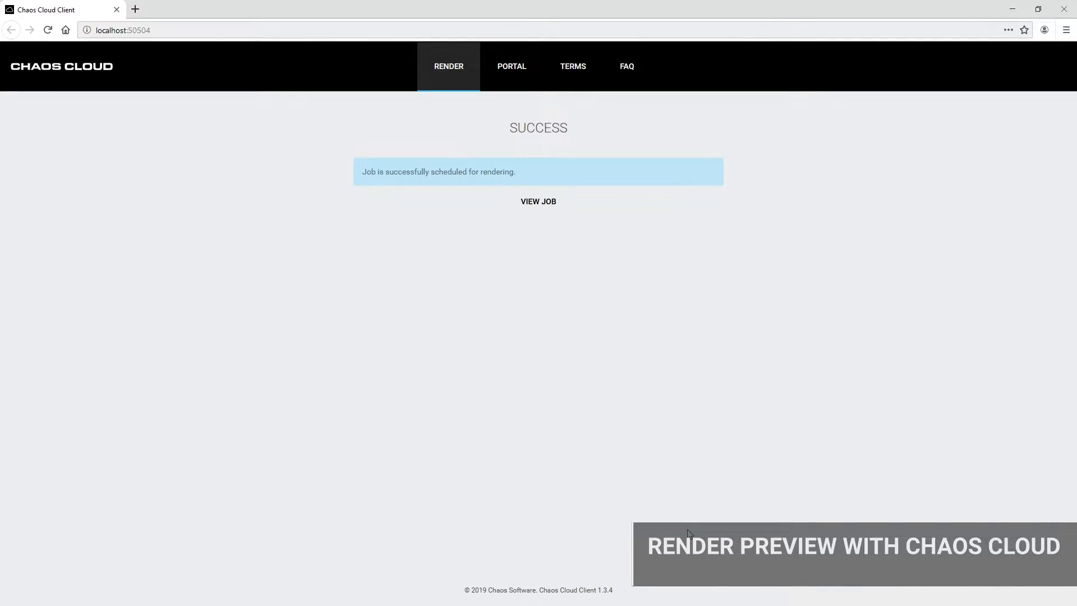
Step: Open the submitted job in the Chaos Cloud portal, signing in with the saved account credentials
click(537, 203)
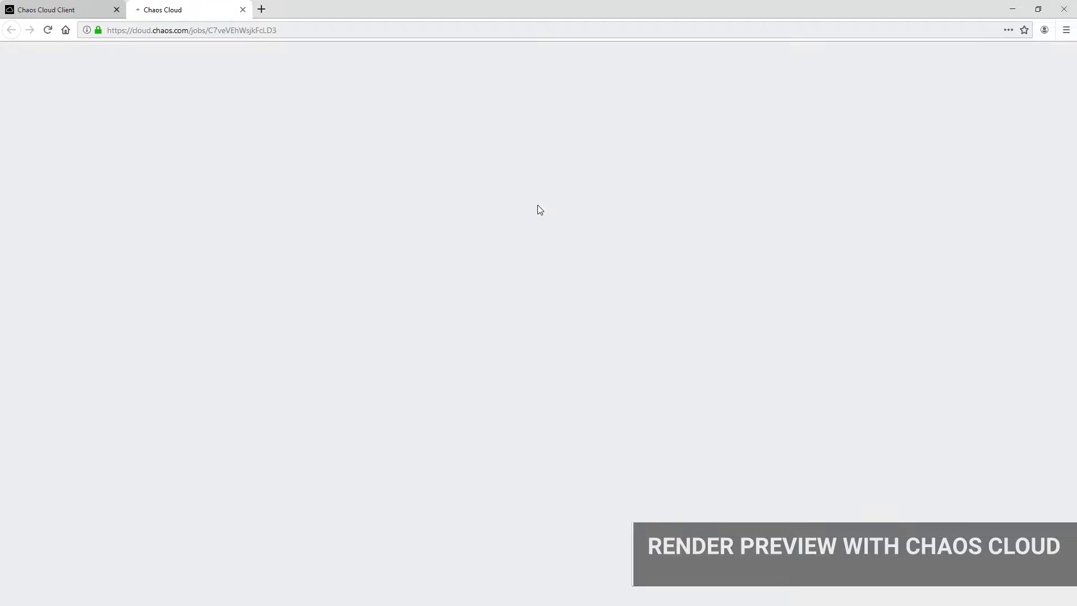
click(549, 377)
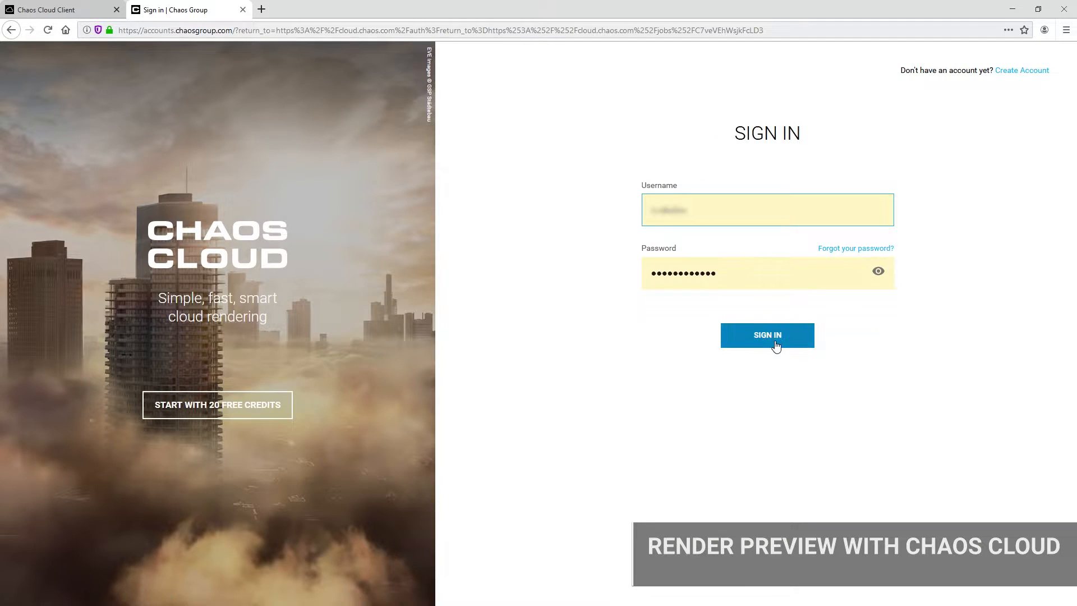
click(775, 341)
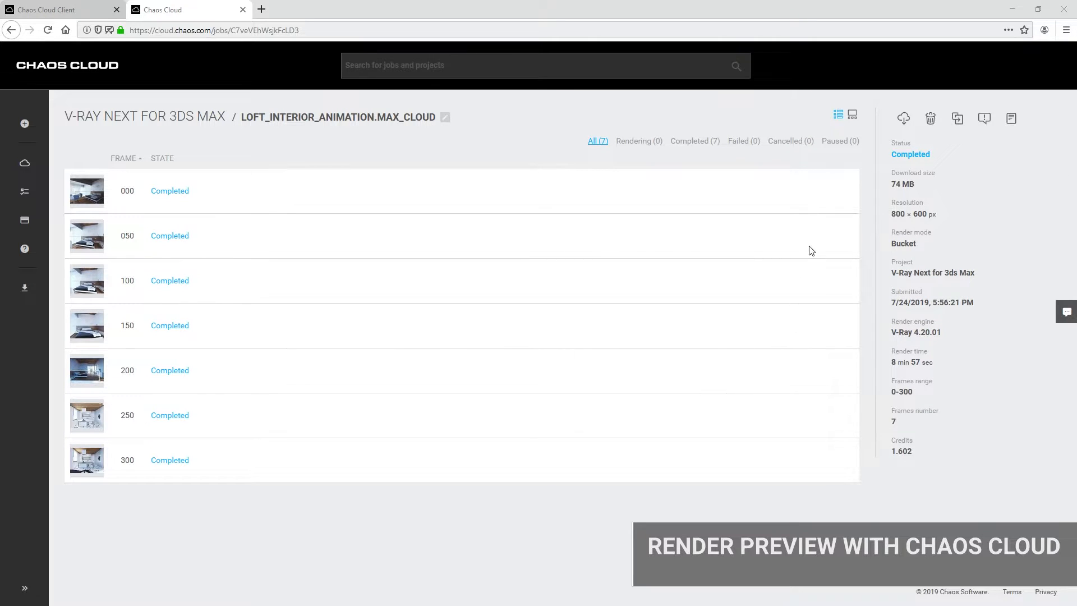
Step: Show the rendered frames in the animation player and set its playback rate to 2 fps
click(852, 115)
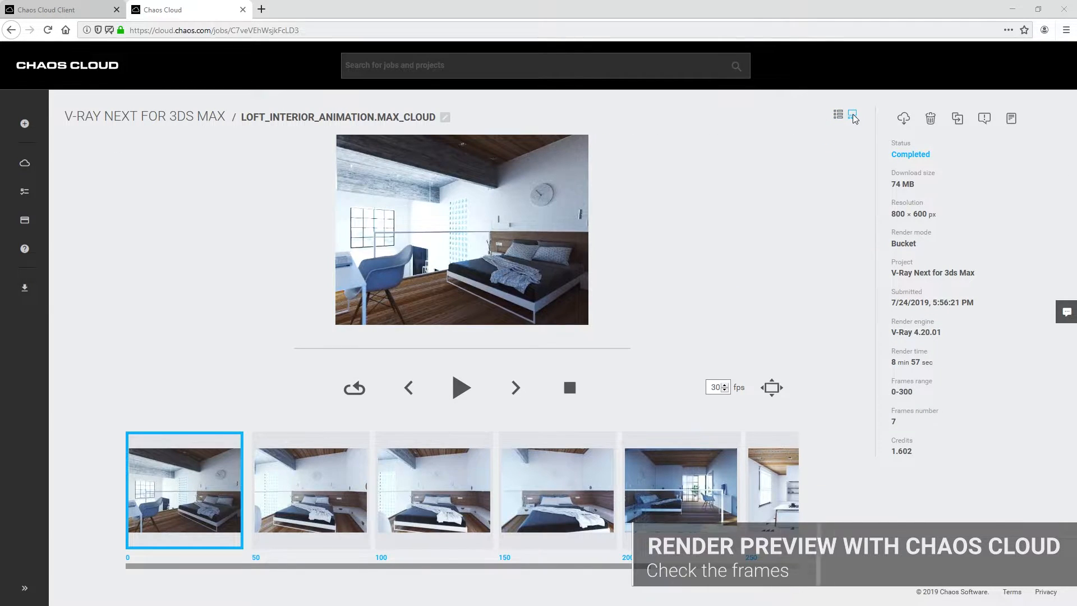
drag(711, 391, 716, 392)
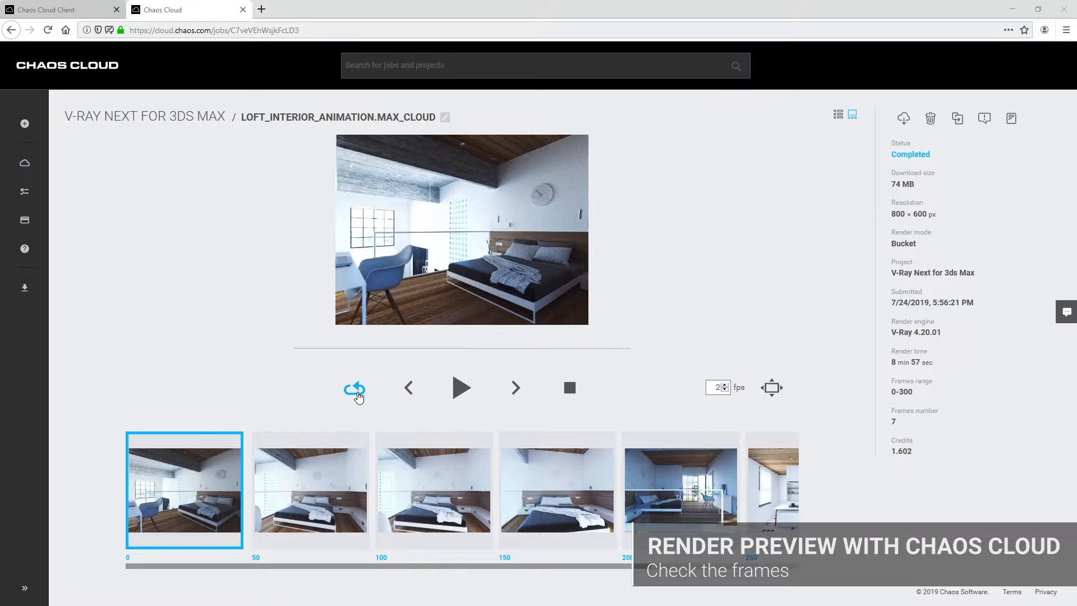
Step: Play the preview animation and inspect individual rendered frames, including frames 150 and 300
click(461, 393)
click(461, 393)
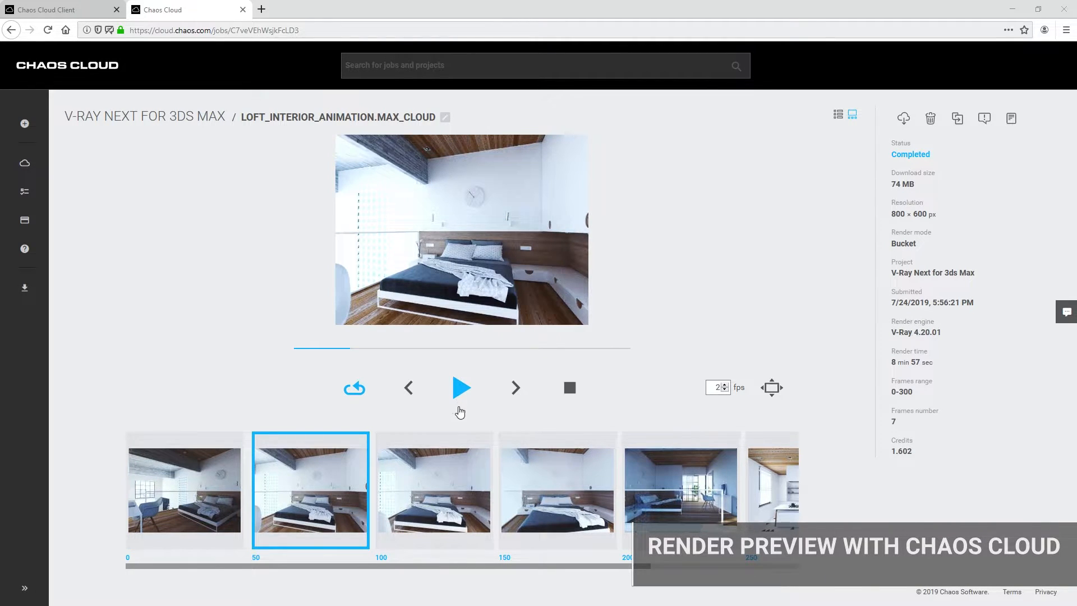
click(453, 487)
click(551, 502)
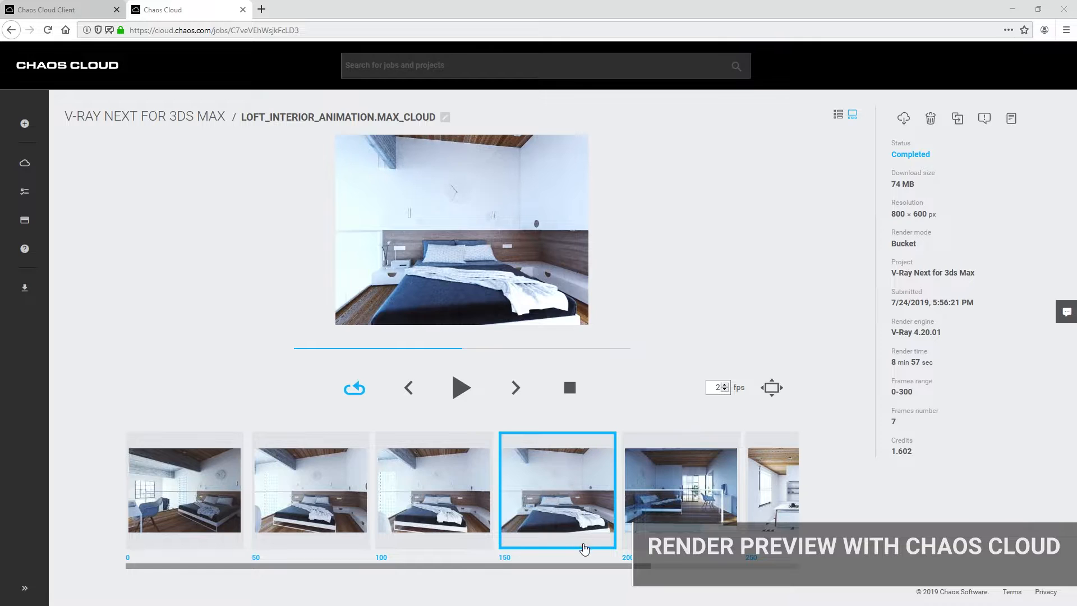
drag(595, 567, 743, 567)
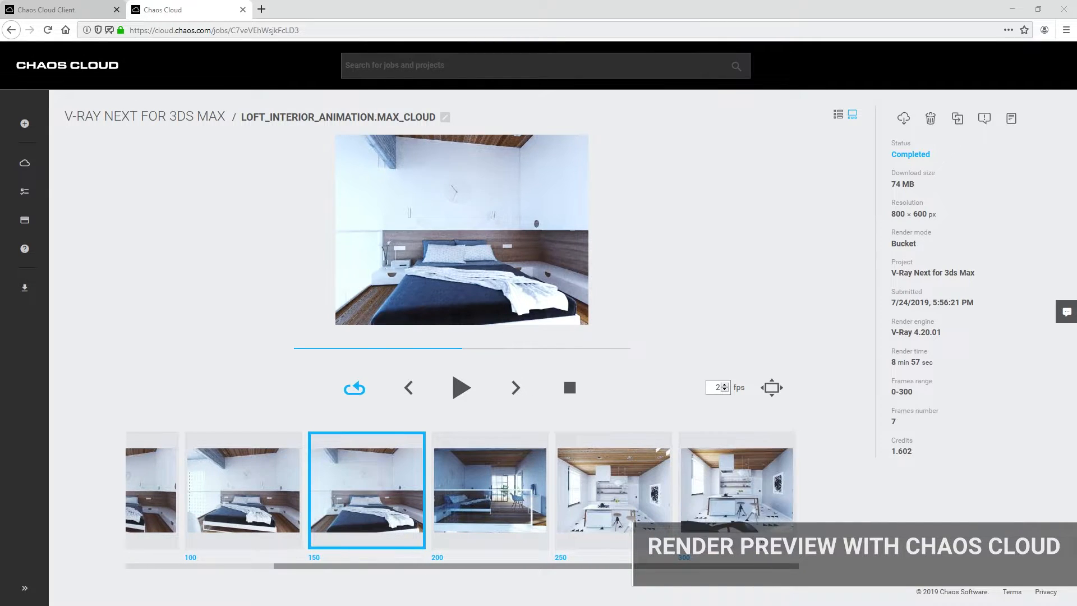
click(751, 513)
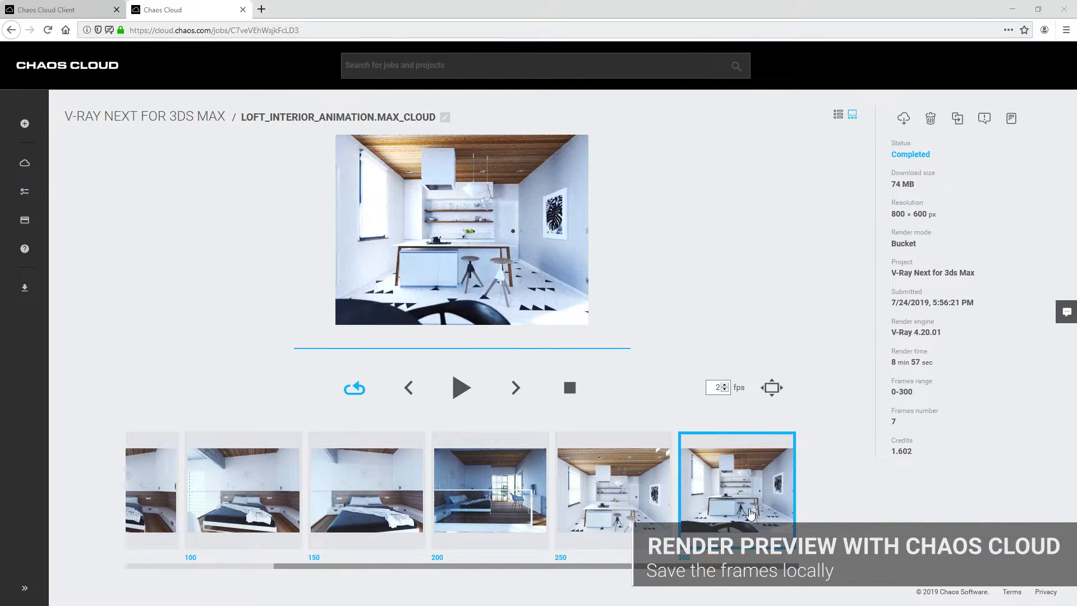
Step: Download the rendered preview frames to the Downloads folder as Loft_Interior_Animation.max_cloud.zip
click(901, 121)
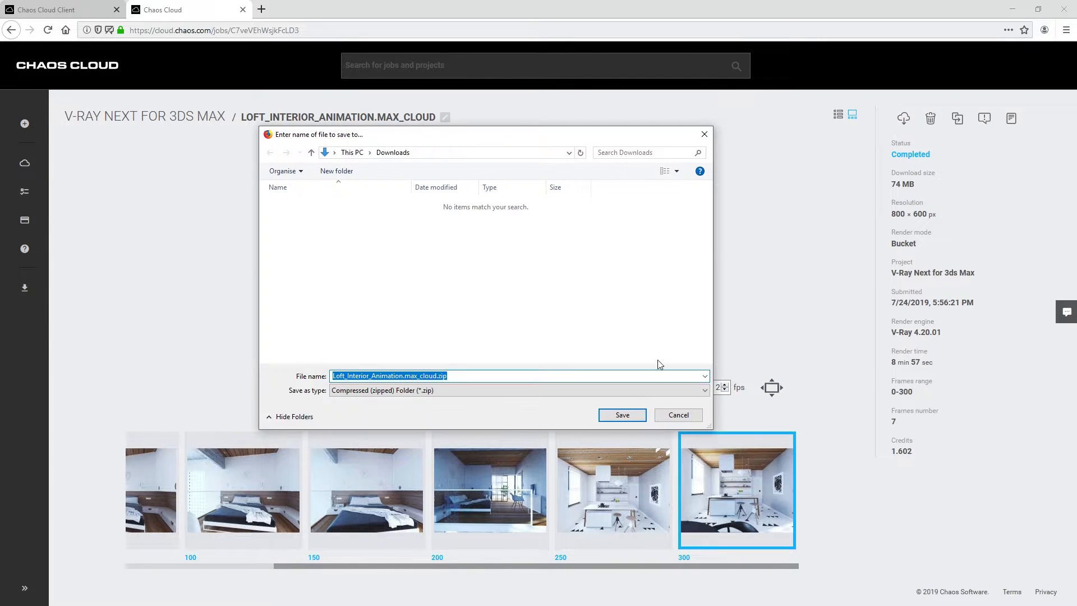
click(617, 413)
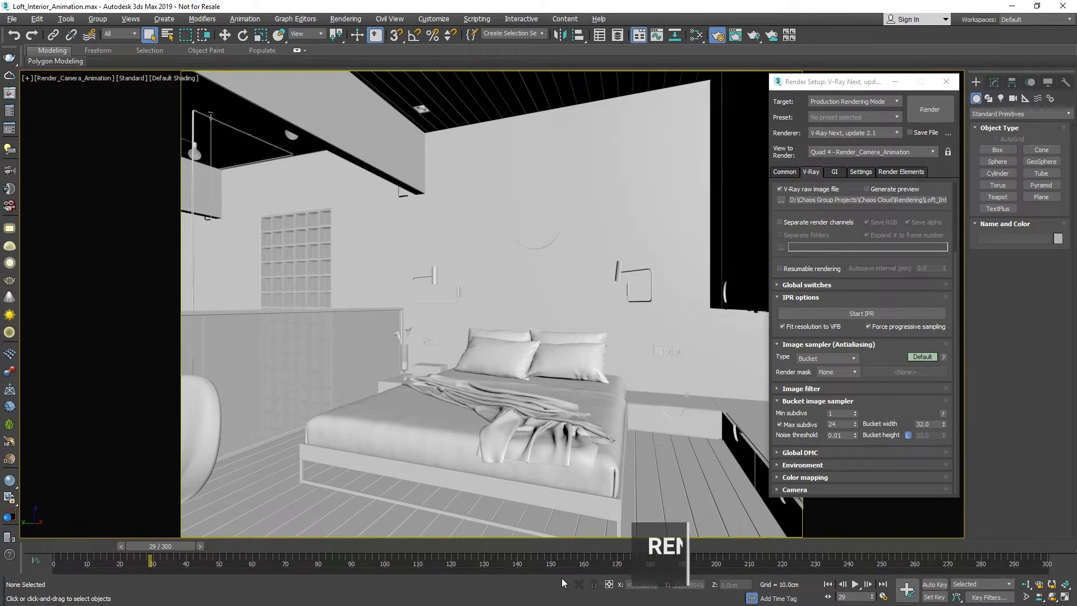
Step: In 3ds Max, set the bucket sampler's noise threshold to 0.005 and submit the scene to Chaos Cloud with animation export enabled
drag(837, 437, 841, 436)
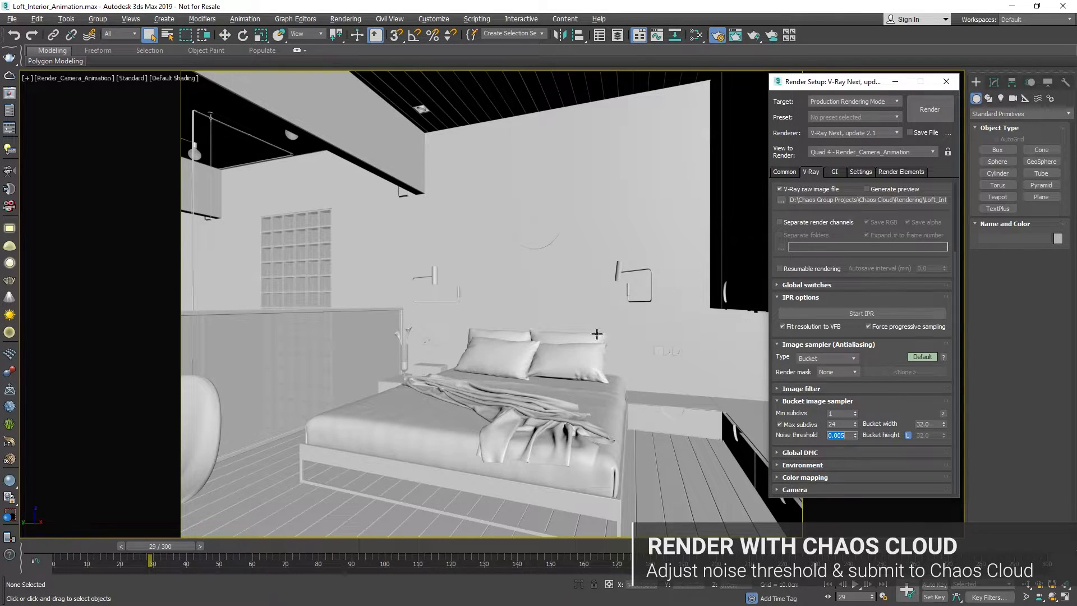
click(12, 80)
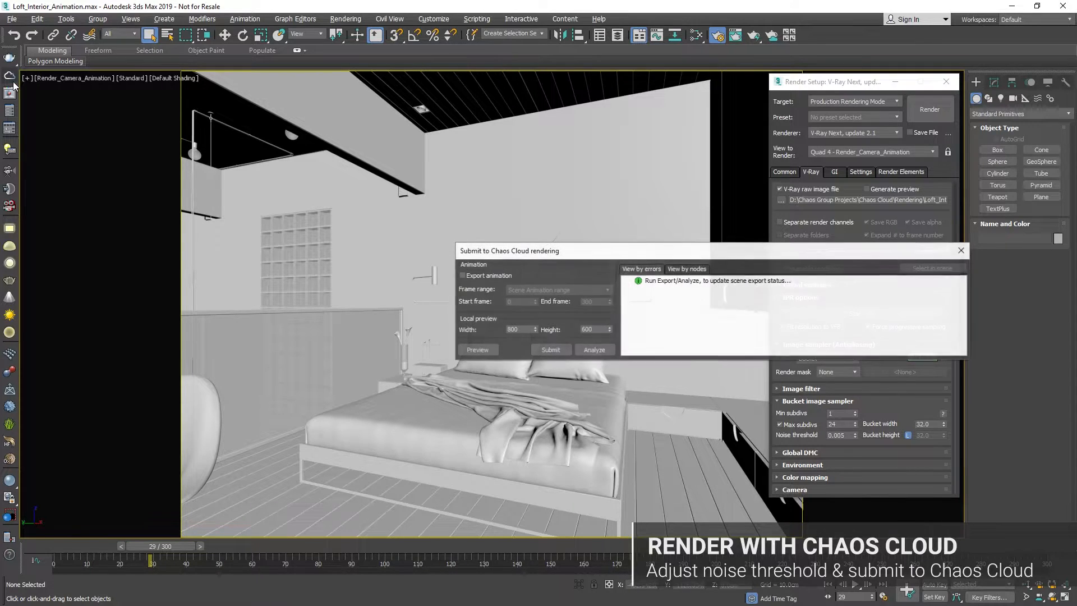
click(476, 275)
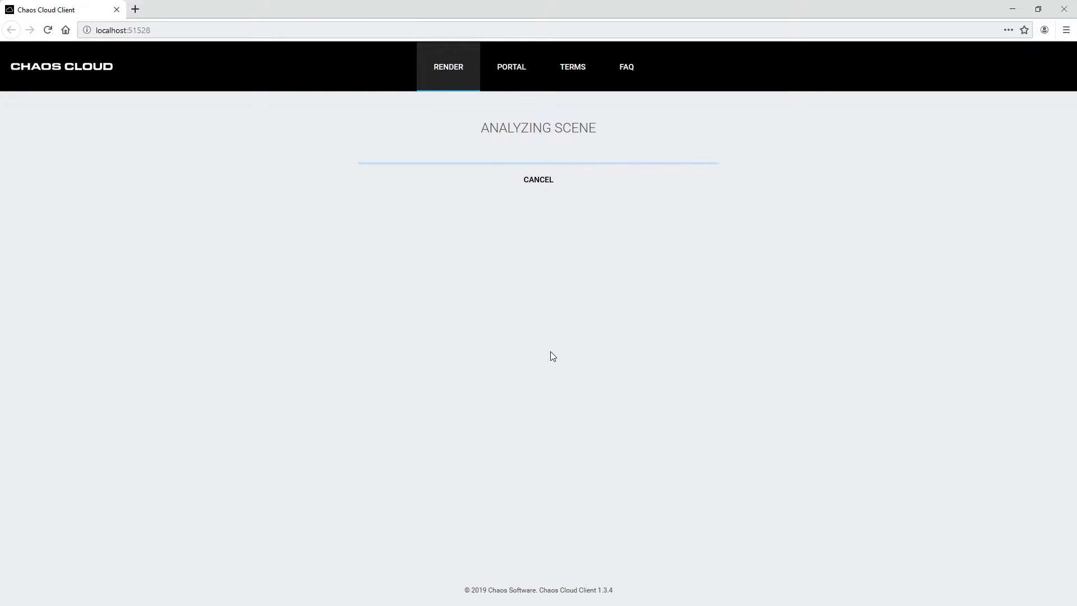
Step: Rename the cloud job as Loft_Interior_Animation_HQ
click(533, 191)
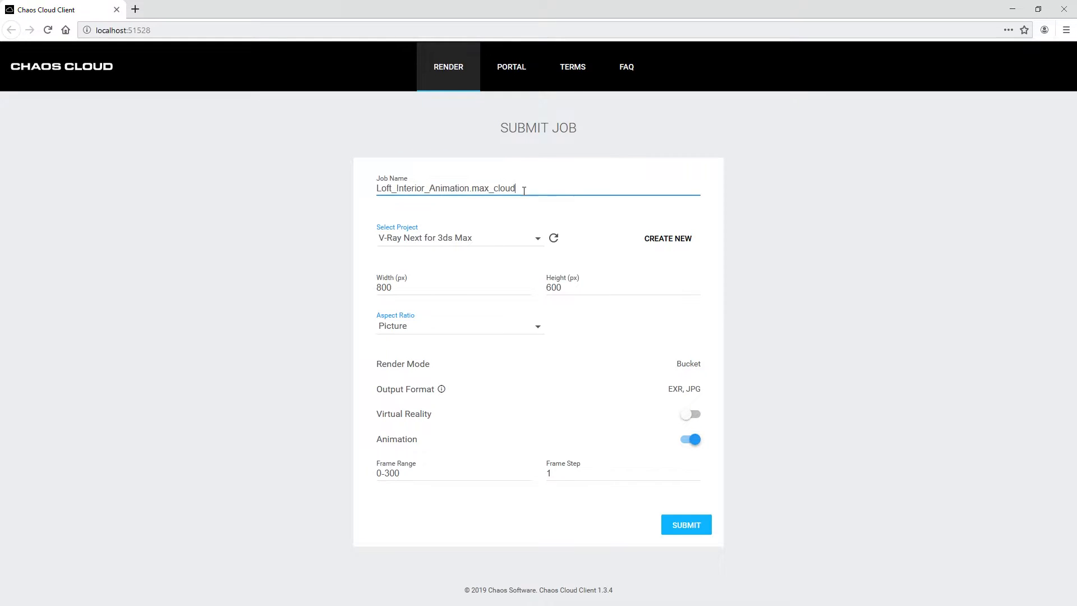
drag(473, 195, 471, 195)
text(_HQ)
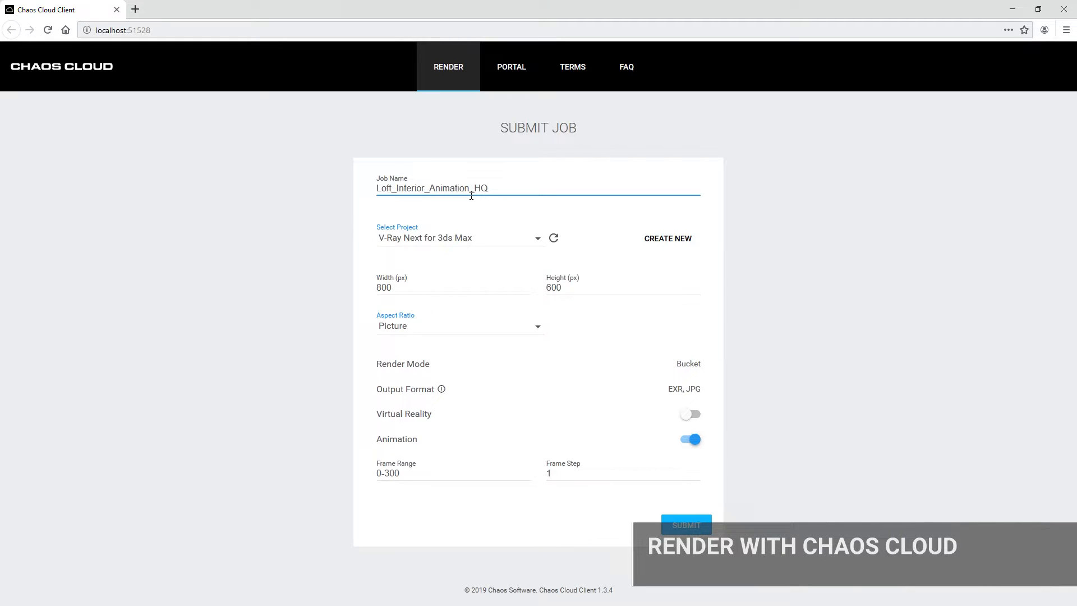
Step: Set the job's resolution to 1440 × 1080 px and submit it for rendering
double_click(413, 283)
text(1440)
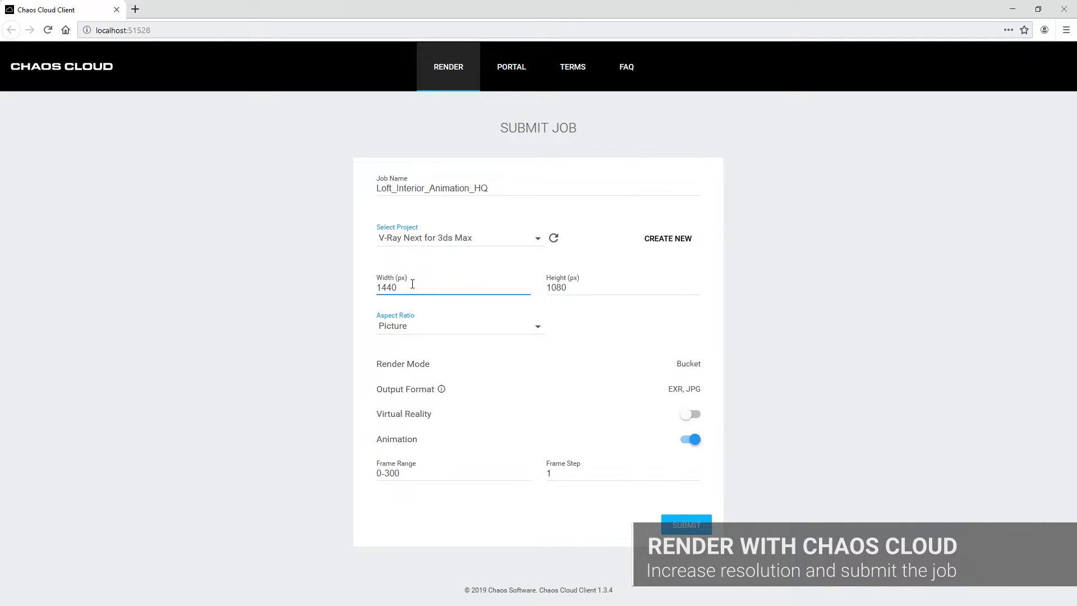
click(690, 526)
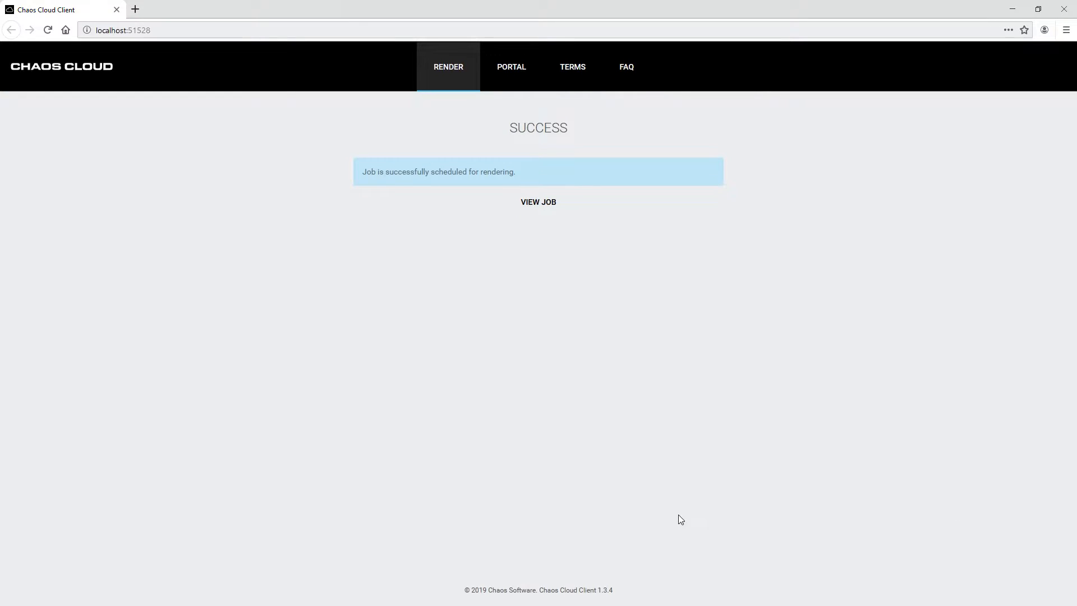
Step: Open the high-quality job in the Chaos Cloud portal, check its frame list and play the finished animation
click(543, 207)
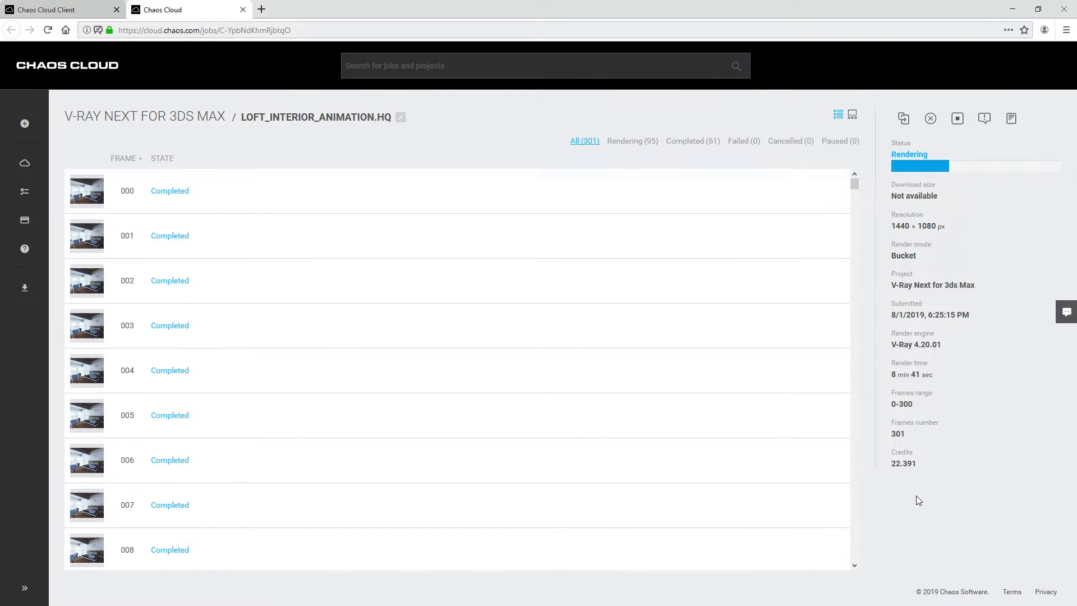
mouse_move(854, 186)
mouse_down()
mouse_move(858, 563)
mouse_move(866, 176)
mouse_up()
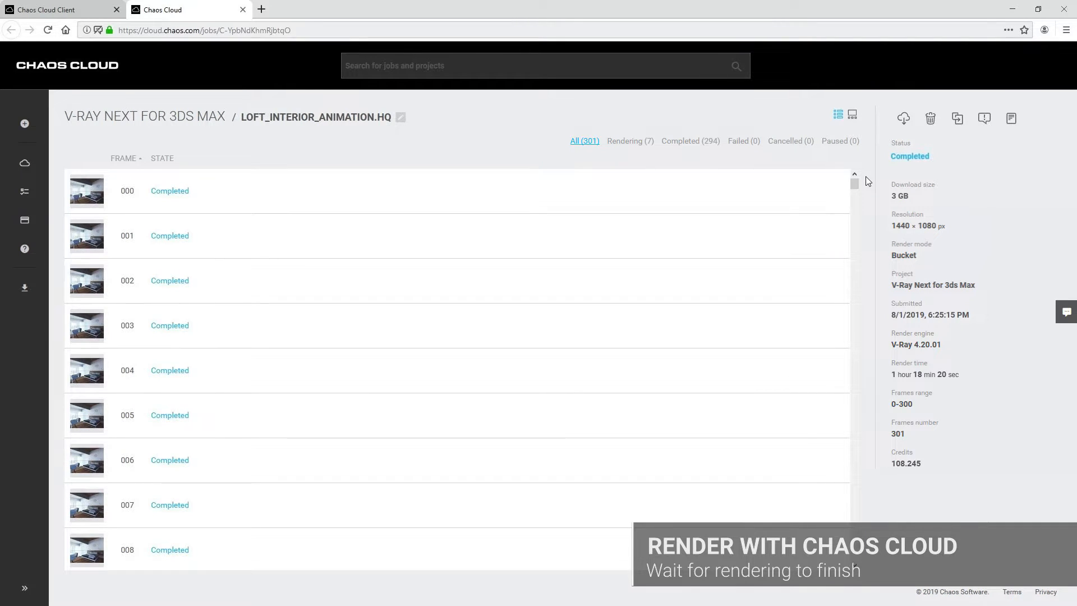
click(852, 116)
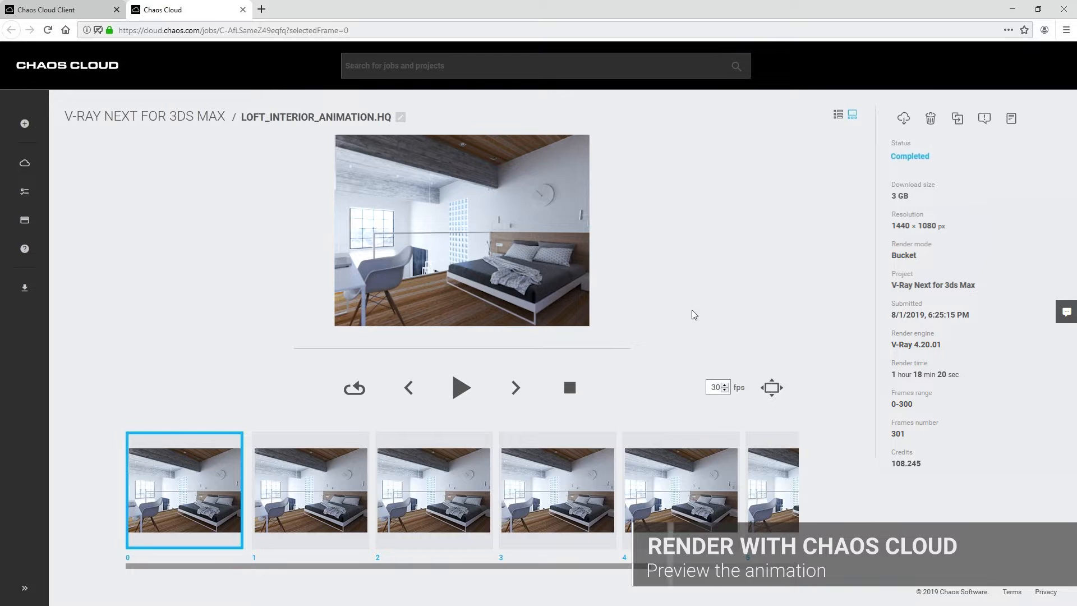
click(462, 388)
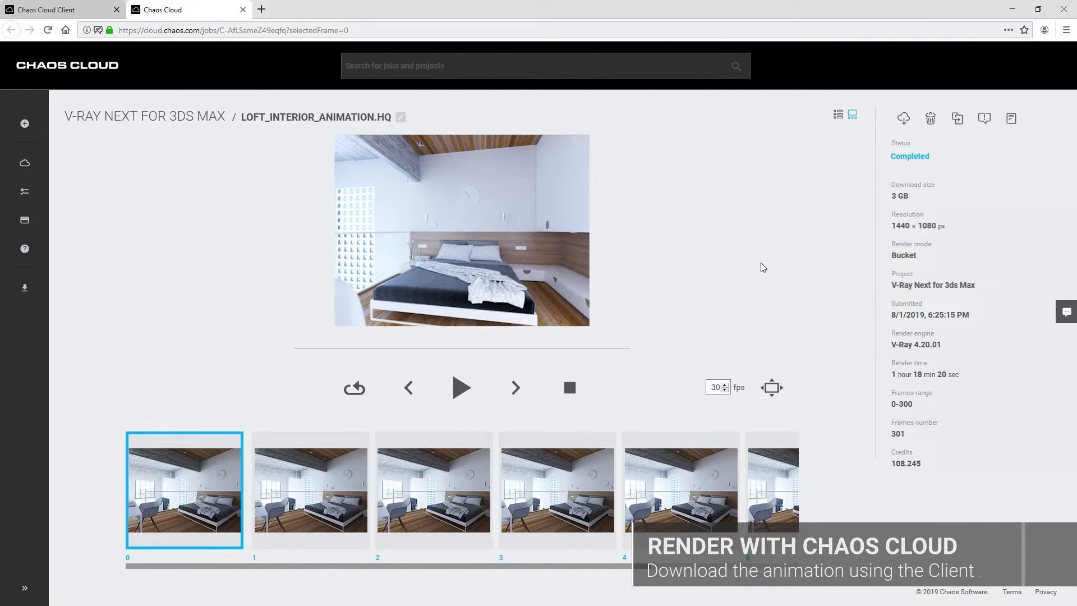
Step: Download the finished job through Command Prompt by running ccloud.exe job download with the job's ID and %userprofile%/Downloads as output
click(904, 118)
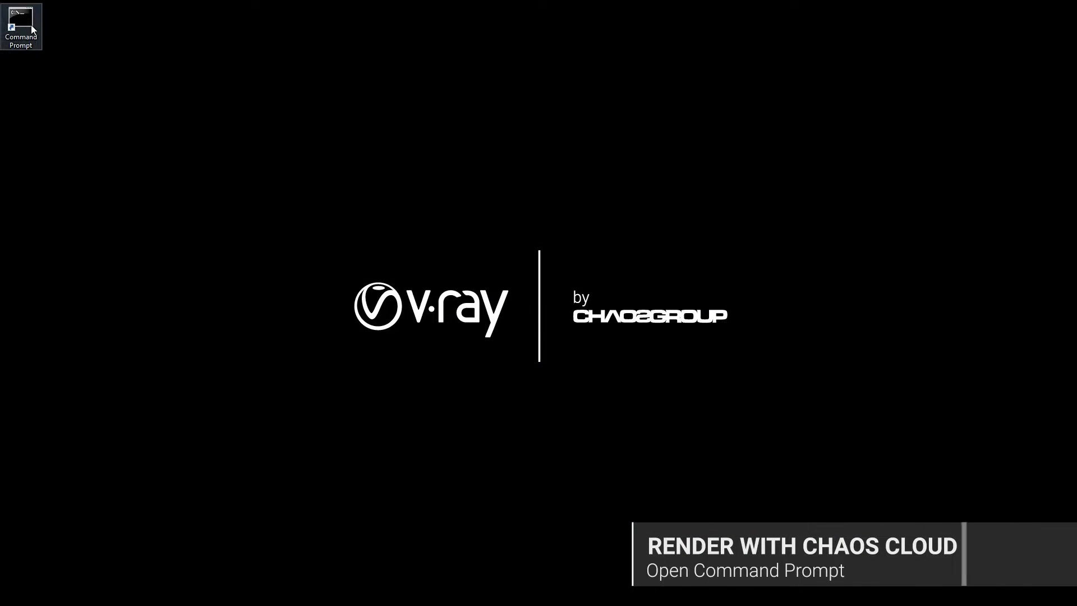
double_click(28, 25)
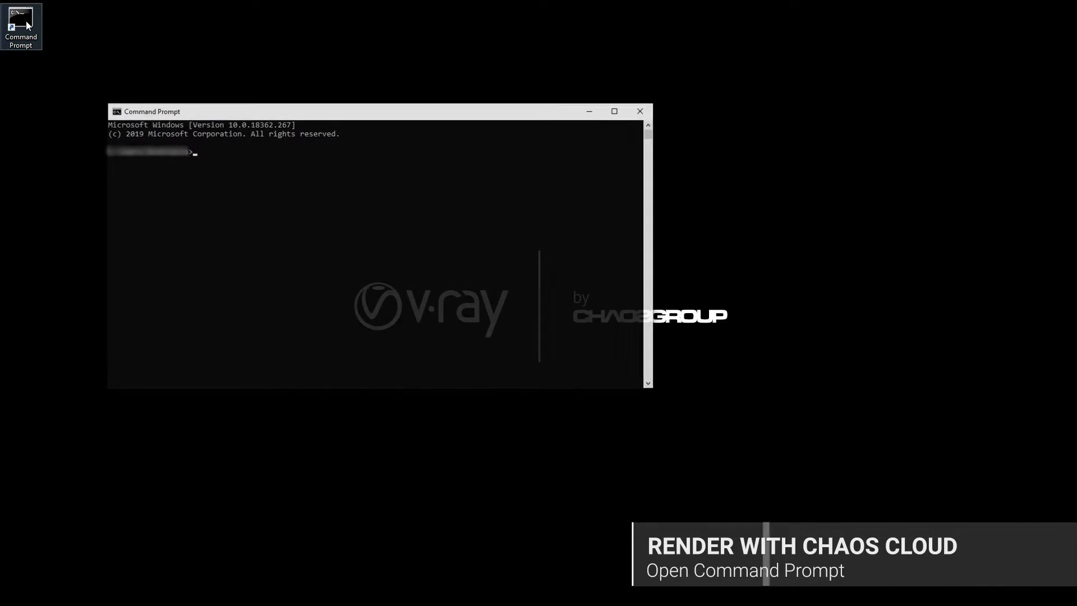
text("%appdata%\Chaos Group\Cloud\Client\ccloud.exe" job download --id=BPRWrLwwkniUb255 --output="%userprofile%/Downloads")
key(Return)
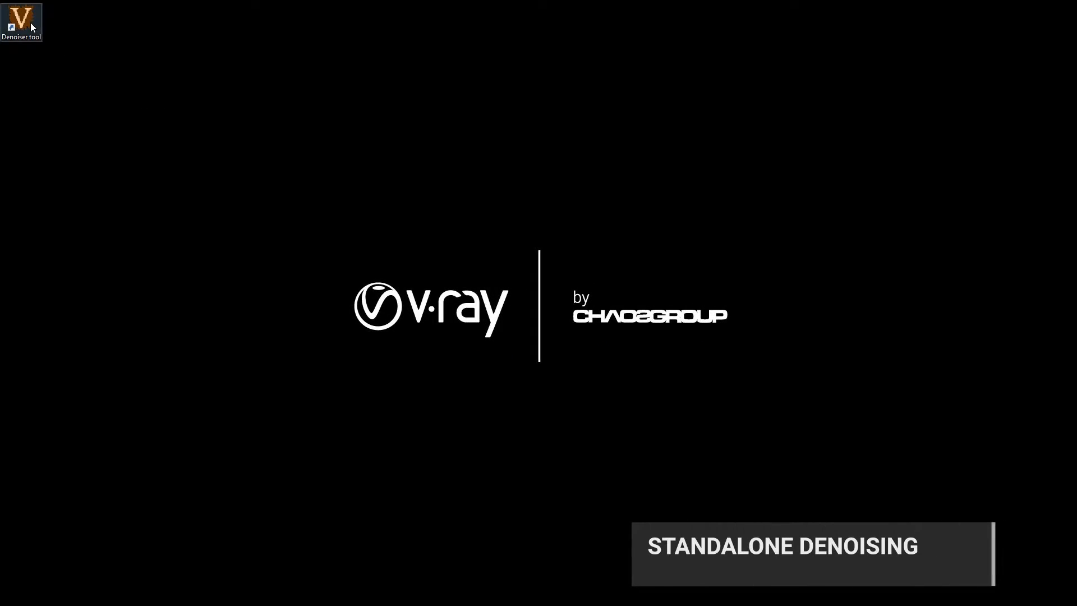
Step: In the V-Ray Denoiser tool, load all animation frames starting from D:\Loft_Animation\Loft_Interior_Animation000.exr and denoise them with the default preset
double_click(21, 21)
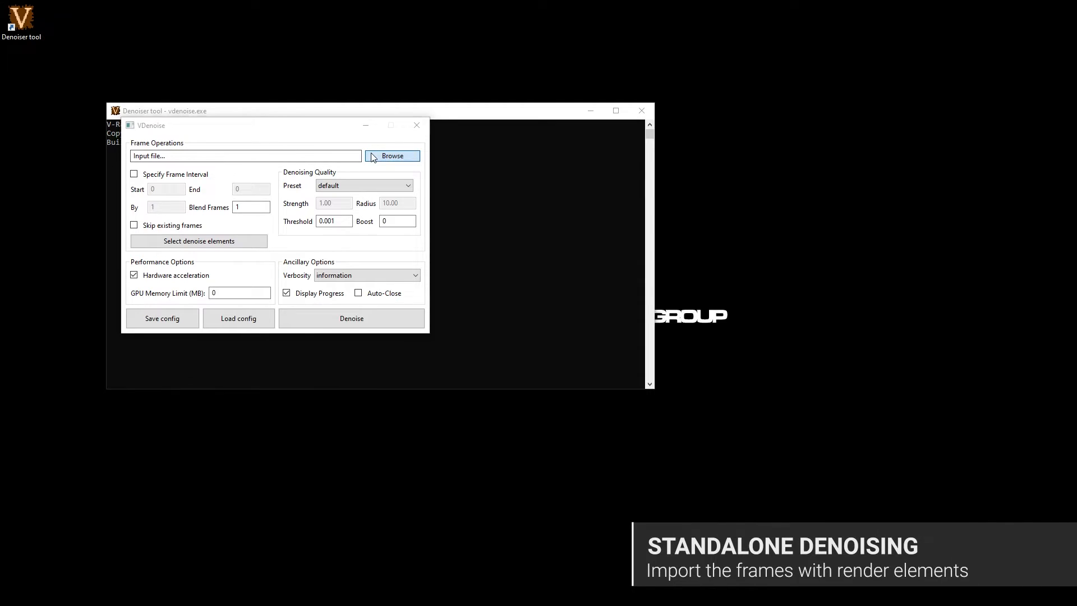
click(375, 155)
click(186, 197)
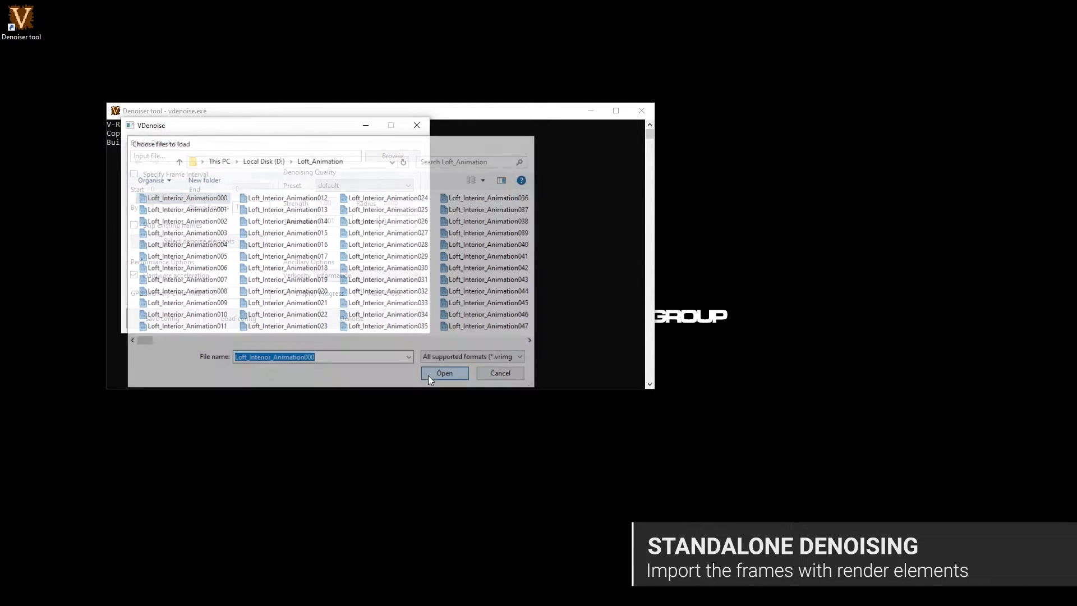
click(429, 375)
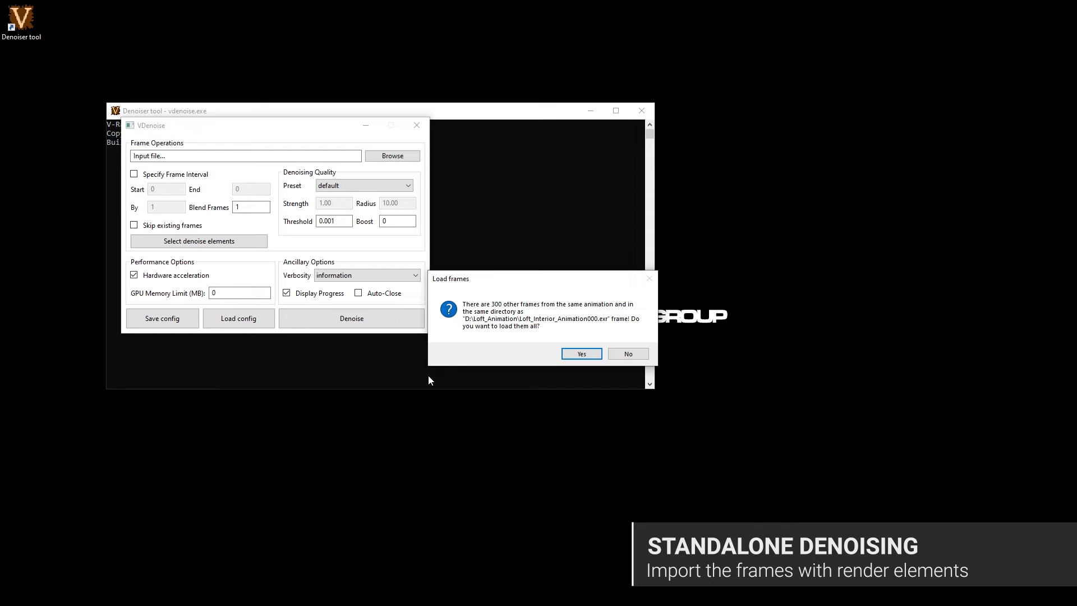
click(581, 354)
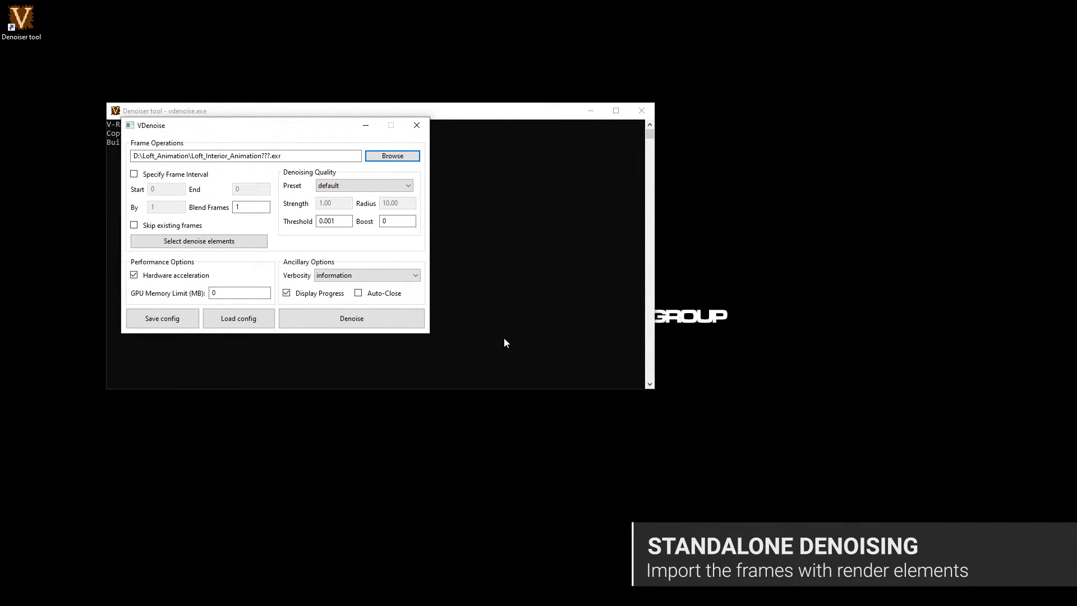
click(403, 318)
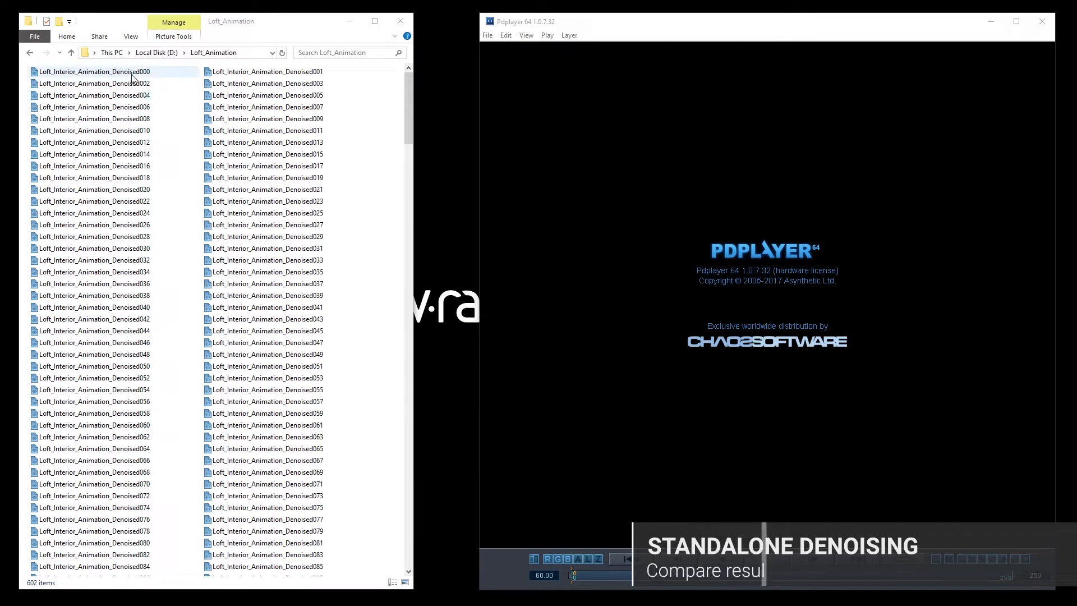
Step: Load the denoised and original sequences from the Loft_Animation folder into Pdplayer as two layers and maximize the player
click(133, 73)
drag(408, 108, 419, 318)
click(279, 379)
drag(624, 364, 624, 365)
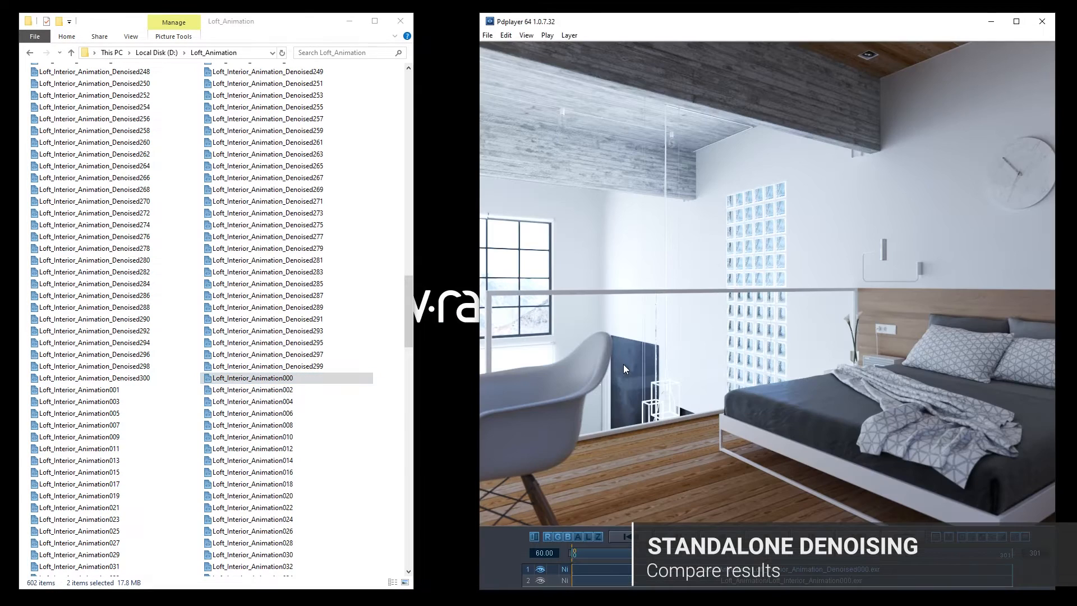
click(1015, 22)
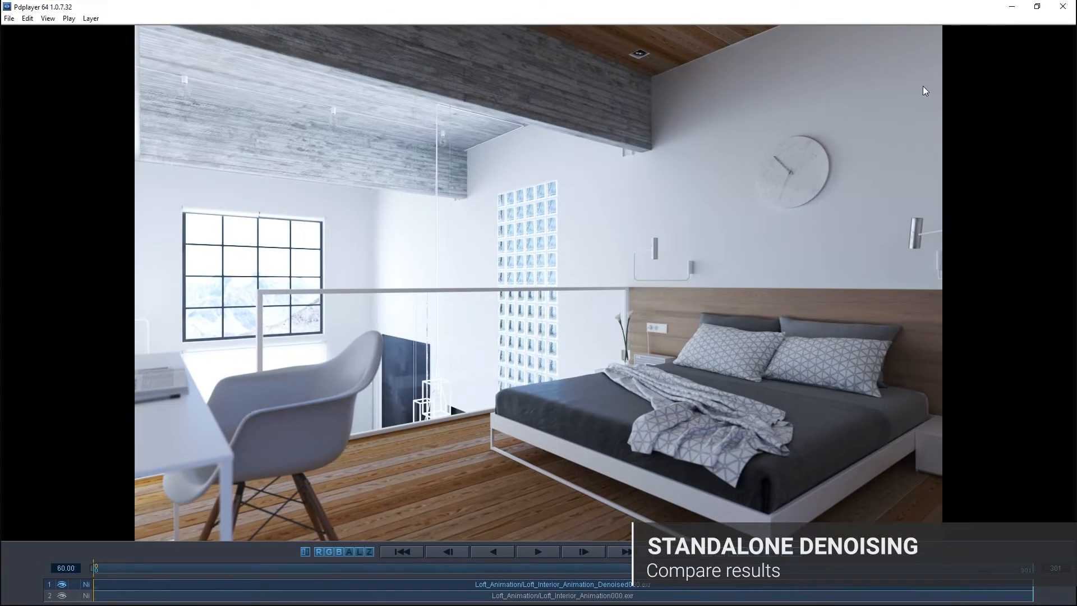
Step: Play the sequence to frame 53 and compare the wall clock area with the denoised layer hidden and shown
click(542, 550)
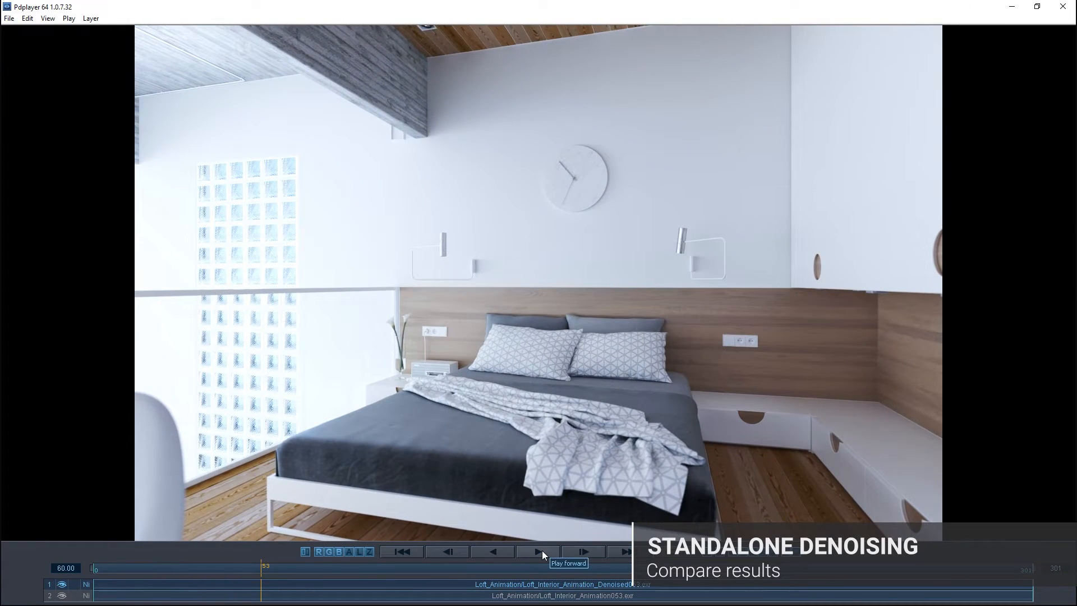
scroll(502, 143, up, 2)
middle_drag(502, 142, 520, 523)
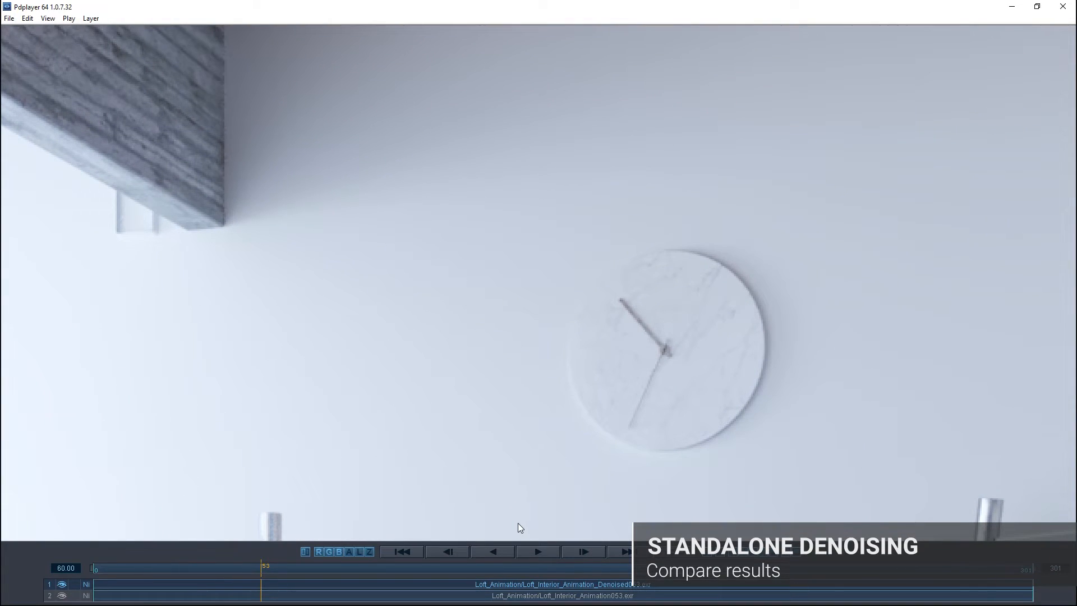
click(62, 585)
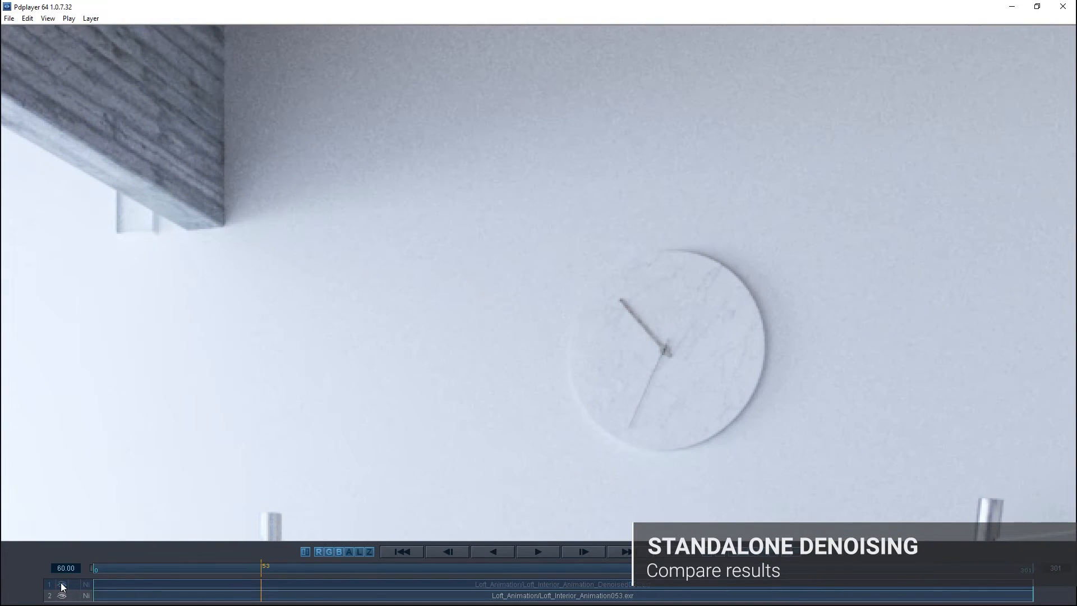
click(62, 584)
click(62, 585)
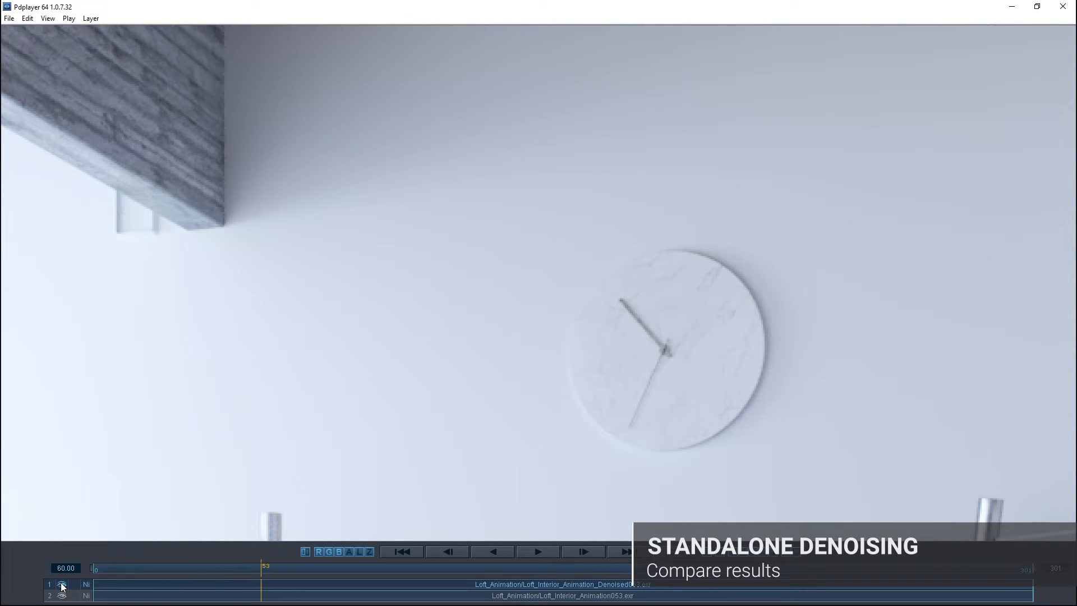
Step: Play on to frame 292 and compare the kitchen shelf area with the denoised layer hidden and shown
click(538, 552)
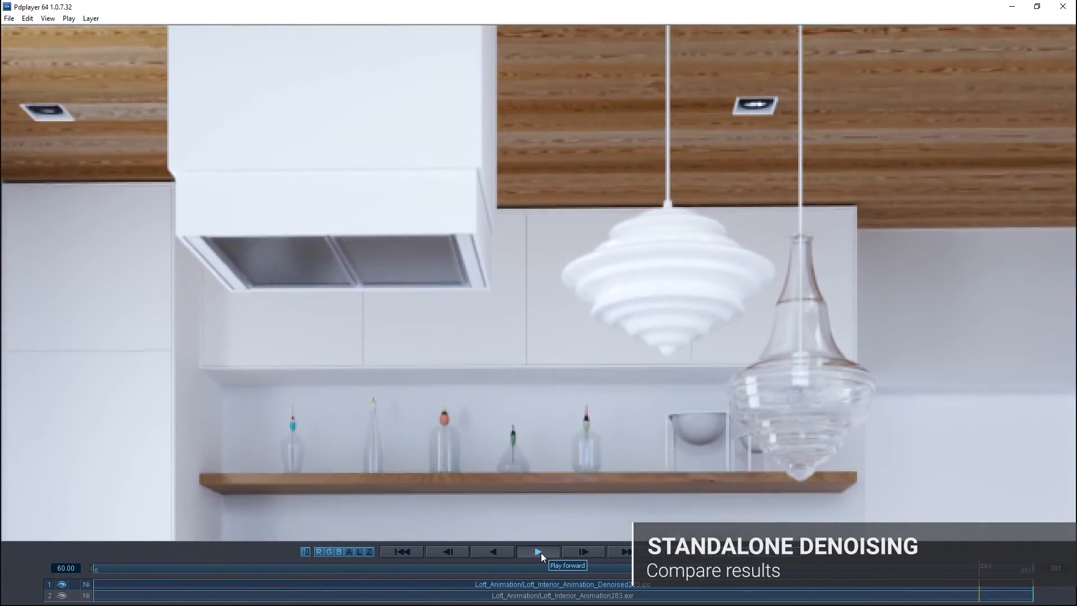
click(540, 553)
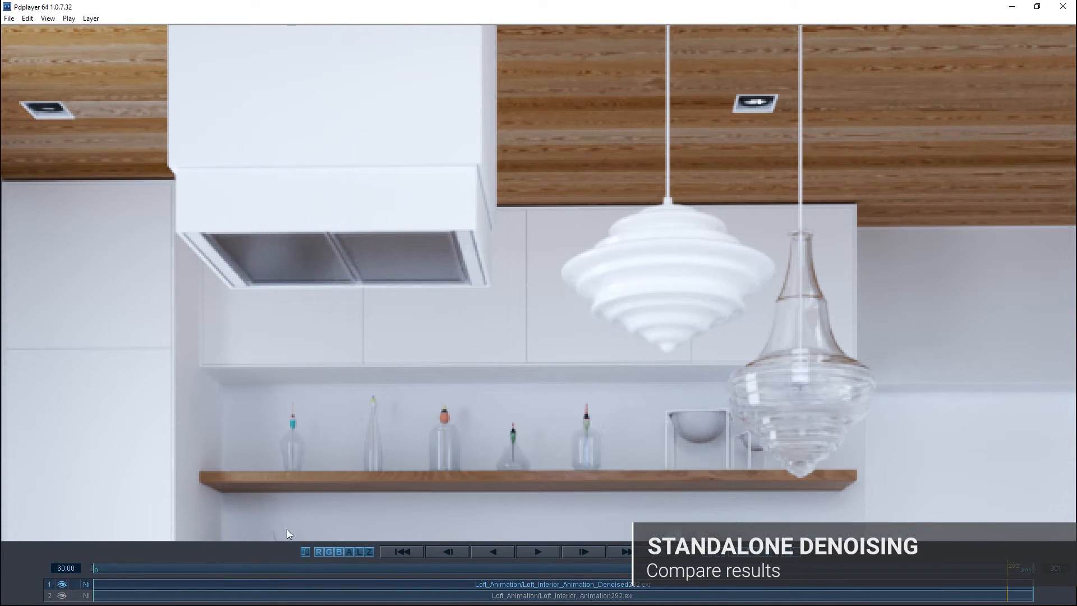
drag(772, 486, 439, 186)
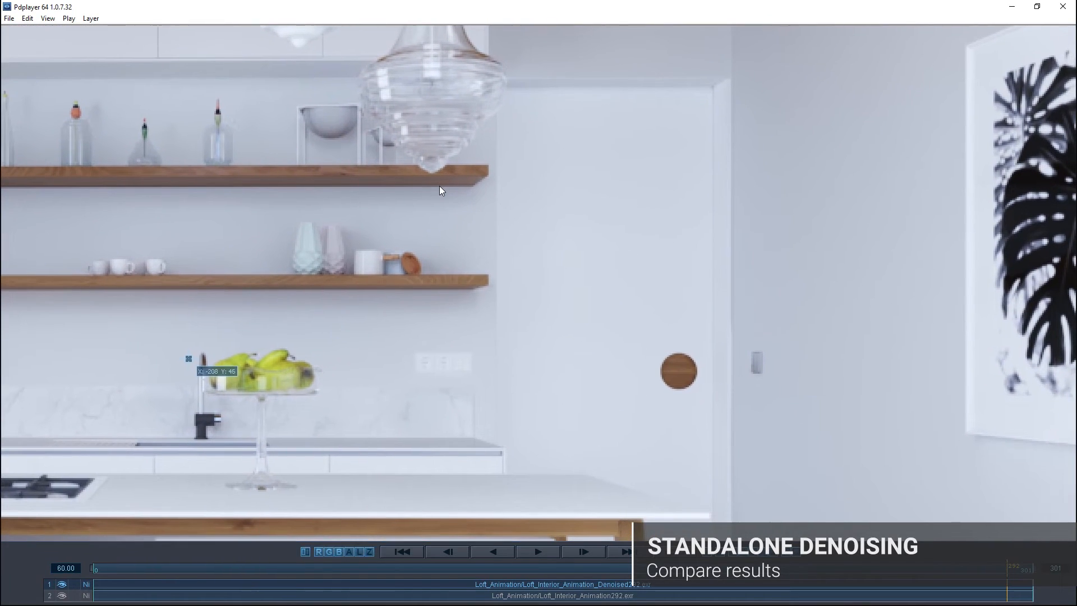
click(63, 584)
click(62, 584)
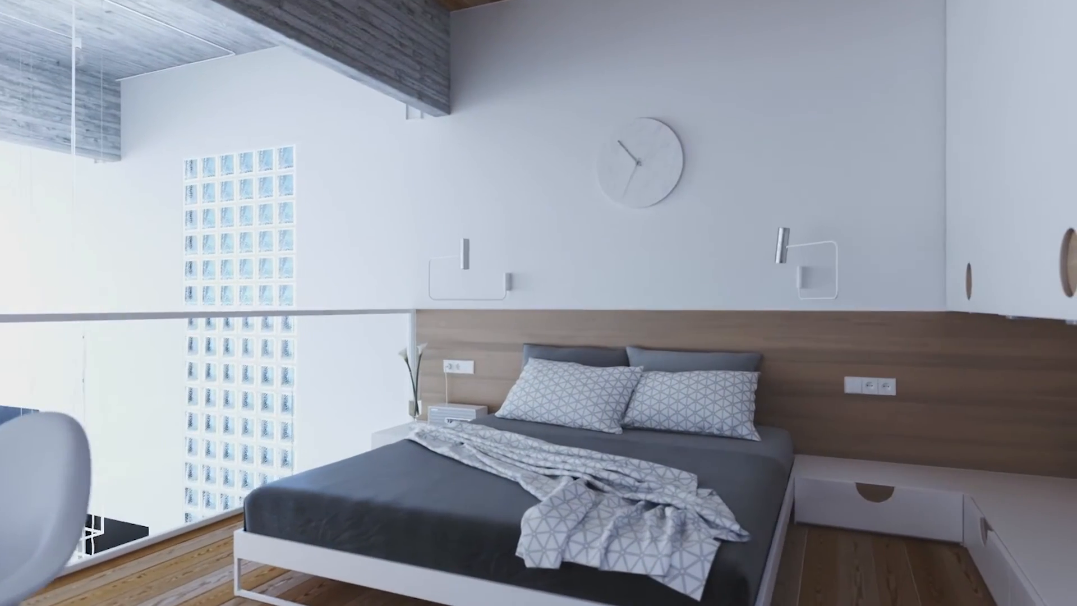